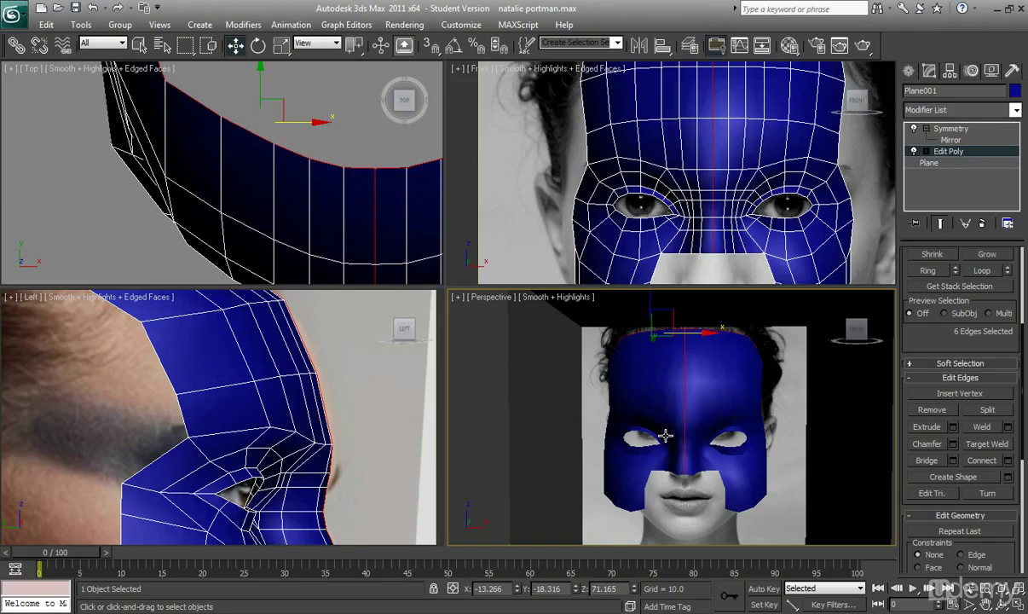
Move the vertices at the forehead's upper outer corner slightly inward to narrow the forehead in the front view
{"action": "middle_click_drag", "start_coordinate": [665, 436], "coordinate": [767, 429], "text": "alt"}
{"action": "scroll", "coordinate": [598, 175], "scroll_direction": "down", "scroll_amount": 3}
{"action": "mouse_move", "coordinate": [653, 175]}
{"action": "middle_mouse_down"}
{"action": "mouse_move", "coordinate": [659, 159]}
{"action": "mouse_move", "coordinate": [663, 168]}
{"action": "middle_mouse_up"}
{"action": "scroll", "coordinate": [665, 167], "scroll_direction": "up", "scroll_amount": 2}
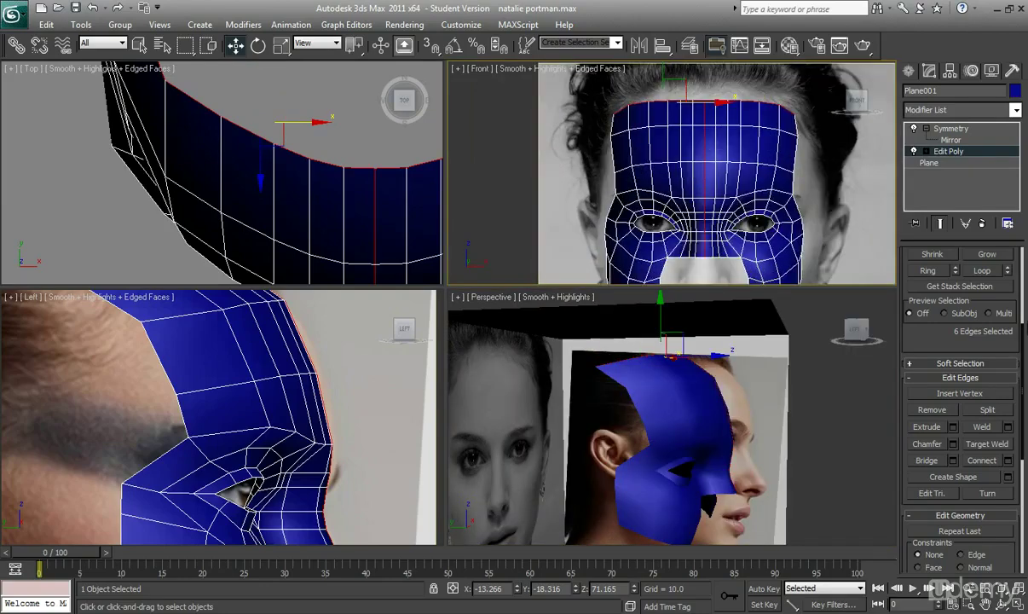
{"action": "left_click_drag", "start_coordinate": [1023, 330], "coordinate": [1022, 257]}
{"action": "left_click", "coordinate": [923, 364]}
{"action": "middle_click_drag", "start_coordinate": [698, 413], "coordinate": [579, 370], "text": "alt"}
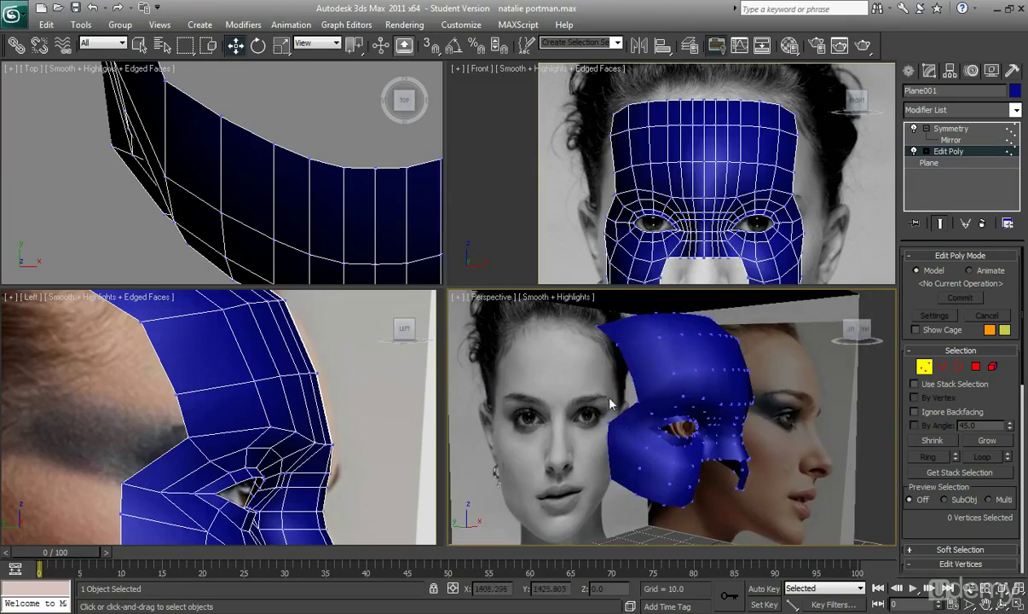
{"action": "left_click_drag", "start_coordinate": [597, 101], "coordinate": [666, 122]}
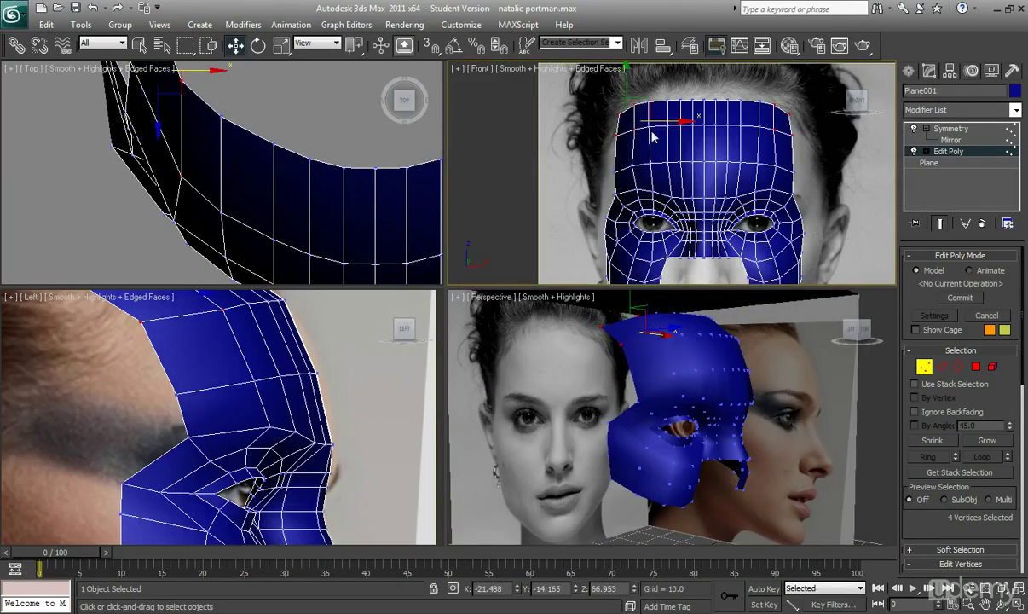
{"action": "left_click", "coordinate": [588, 102]}
Extrude the lowest outer forehead edge at the temple back toward the ear in the side view
{"action": "middle_click_drag", "start_coordinate": [680, 94], "coordinate": [686, 109]}
{"action": "middle_click_drag", "start_coordinate": [695, 340], "coordinate": [649, 368], "text": "alt"}
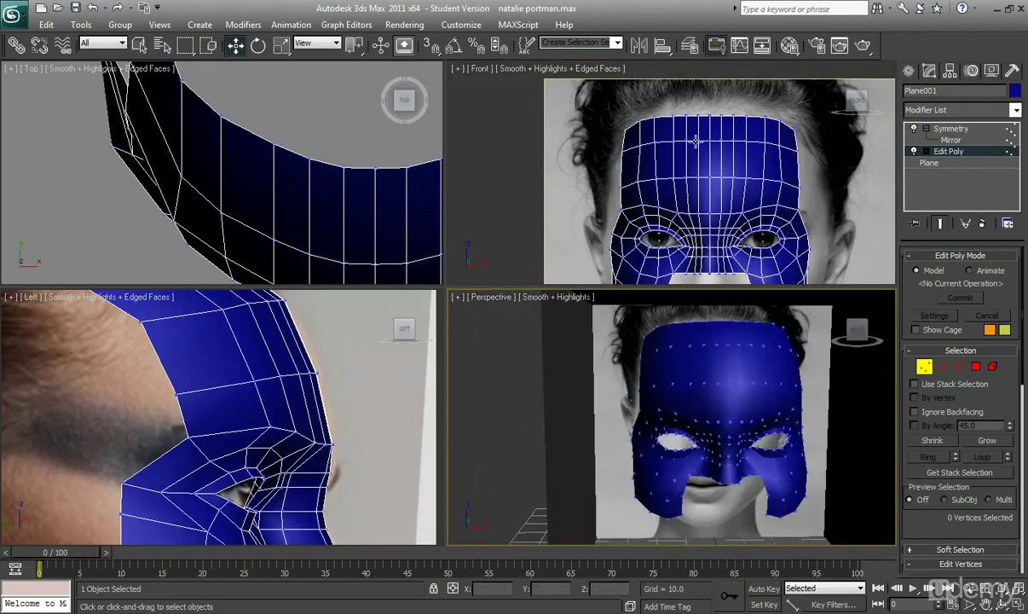
{"action": "middle_click_drag", "start_coordinate": [725, 306], "coordinate": [723, 351], "text": "alt"}
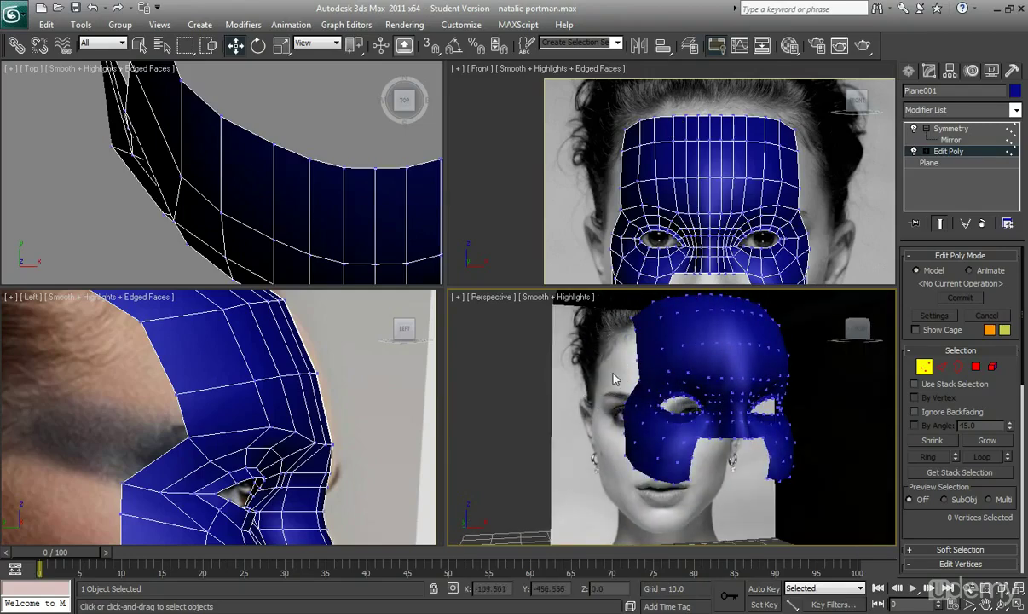
{"action": "middle_click_drag", "start_coordinate": [614, 375], "coordinate": [623, 375], "text": "alt"}
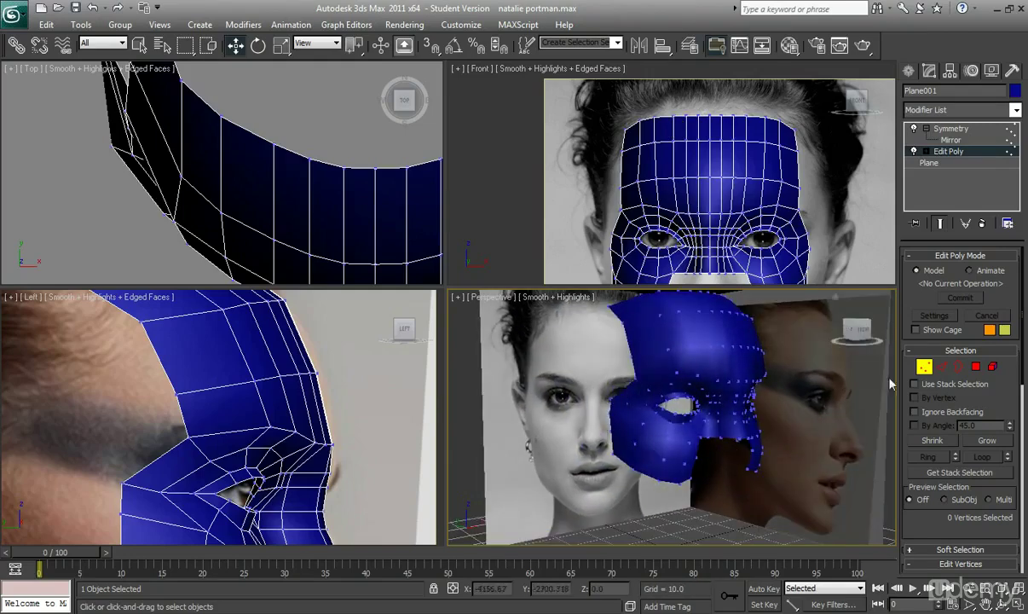
{"action": "key", "text": "2"}
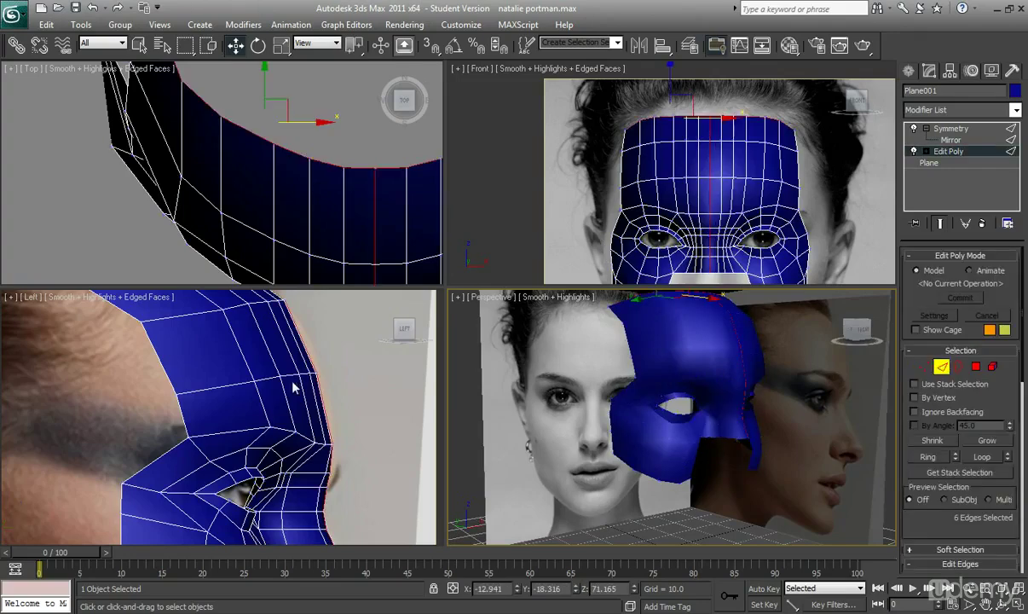
{"action": "middle_click", "coordinate": [288, 387]}
{"action": "scroll", "coordinate": [235, 413], "scroll_direction": "down", "scroll_amount": 4}
{"action": "mouse_move", "coordinate": [235, 414]}
{"action": "middle_mouse_down"}
{"action": "mouse_move", "coordinate": [249, 379]}
{"action": "mouse_move", "coordinate": [240, 369]}
{"action": "mouse_move", "coordinate": [242, 418]}
{"action": "middle_mouse_up"}
{"action": "scroll", "coordinate": [239, 371], "scroll_direction": "up", "scroll_amount": 2}
{"action": "scroll", "coordinate": [238, 417], "scroll_direction": "up", "scroll_amount": 1}
{"action": "left_click", "coordinate": [244, 390]}
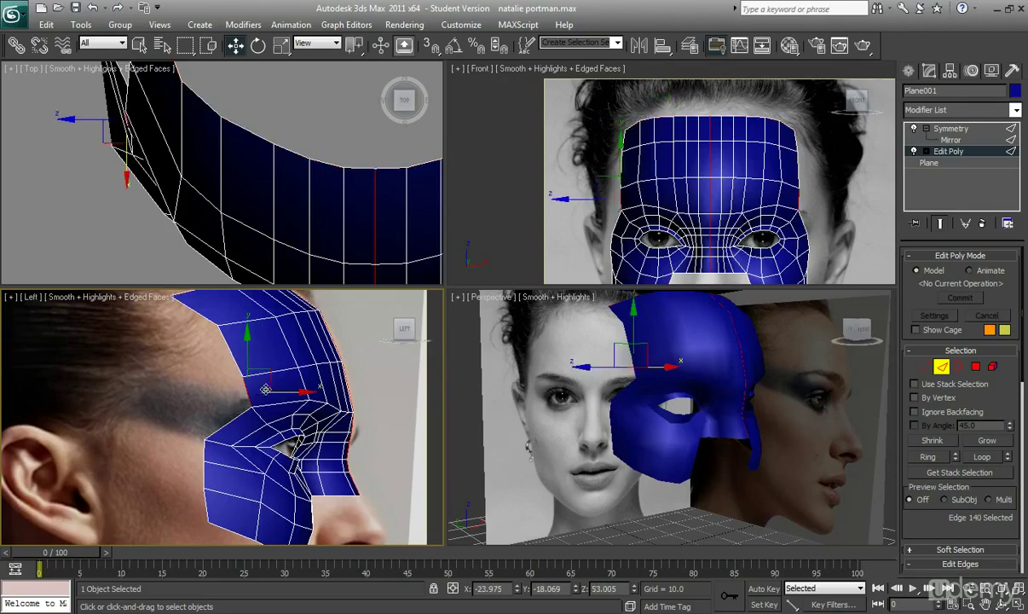
{"action": "left_click_drag", "start_coordinate": [286, 391], "coordinate": [232, 427], "text": "shift"}
Target weld the new temple polygon's lower outer vertex to the cheek mesh's upper outer corner vertex
{"action": "scroll", "coordinate": [230, 431], "scroll_direction": "up", "scroll_amount": 3}
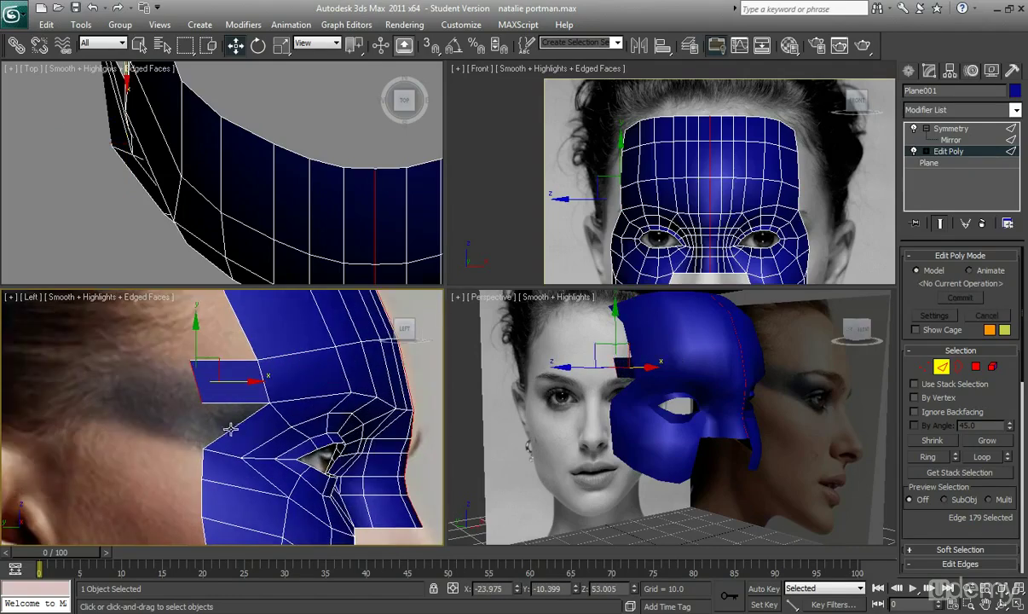
{"action": "left_click", "coordinate": [924, 366]}
{"action": "scroll", "coordinate": [1000, 481], "scroll_direction": "down", "scroll_amount": 3}
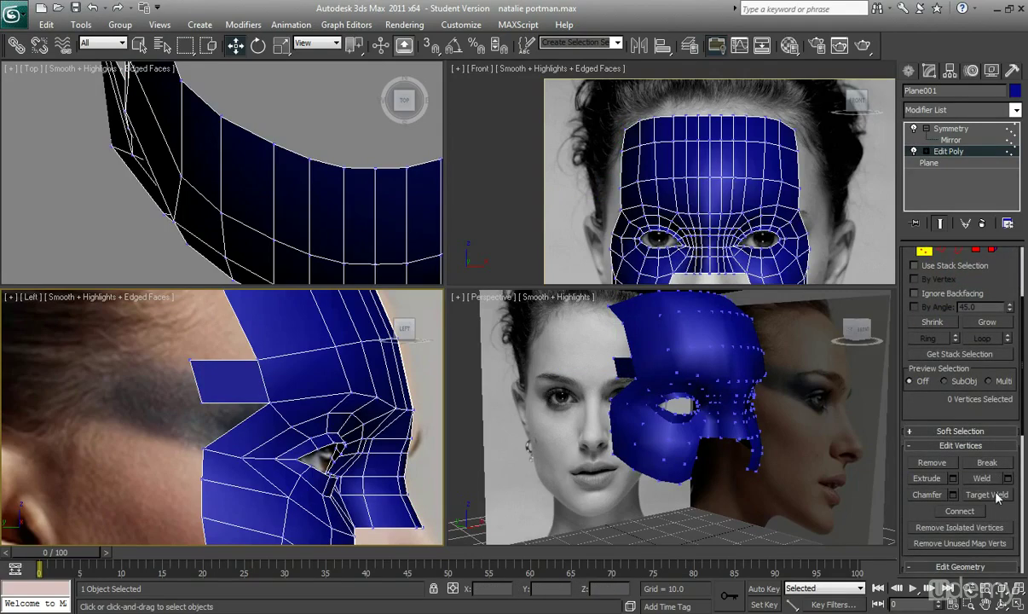
{"action": "left_click", "coordinate": [989, 496]}
{"action": "left_click", "coordinate": [204, 402]}
{"action": "left_click", "coordinate": [204, 446]}
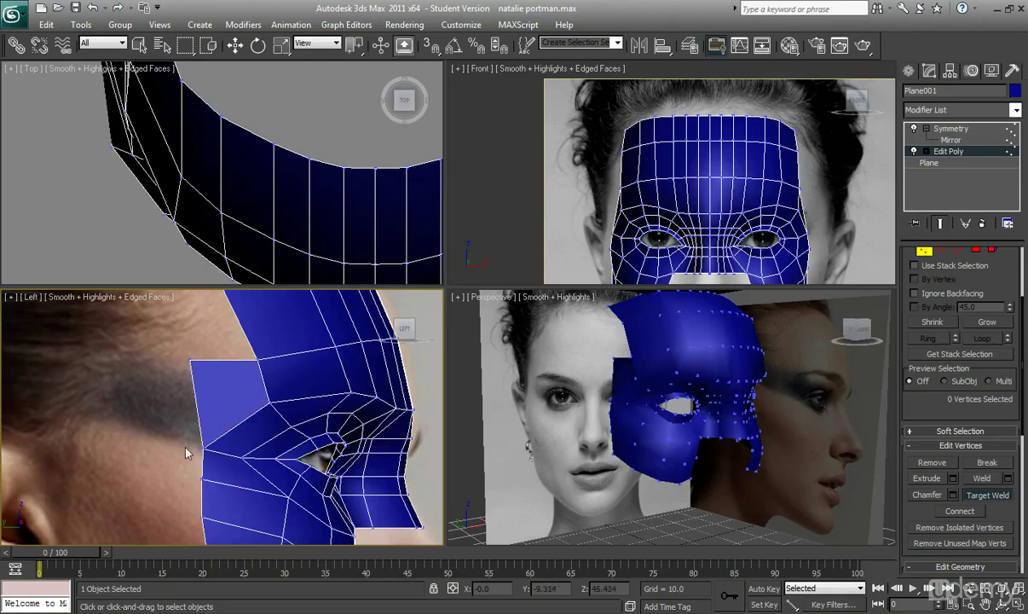
Lower the new temple polygon's upper outer vertex in the side view and shift it outward in the front view
{"action": "left_click", "coordinate": [190, 362]}
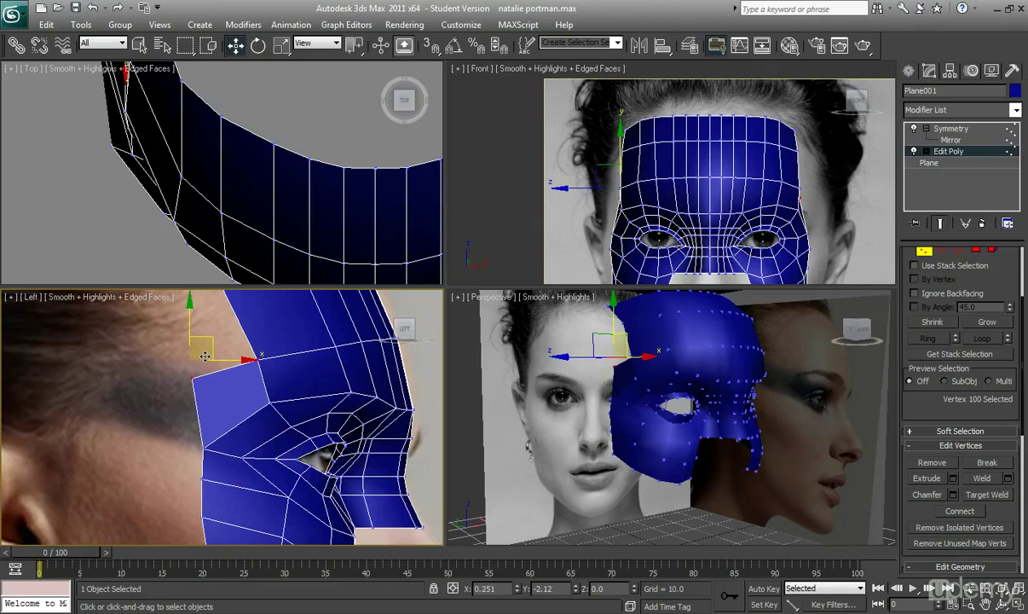
{"action": "scroll", "coordinate": [673, 204], "scroll_direction": "up", "scroll_amount": 3}
{"action": "left_click_drag", "start_coordinate": [674, 205], "coordinate": [660, 209]}
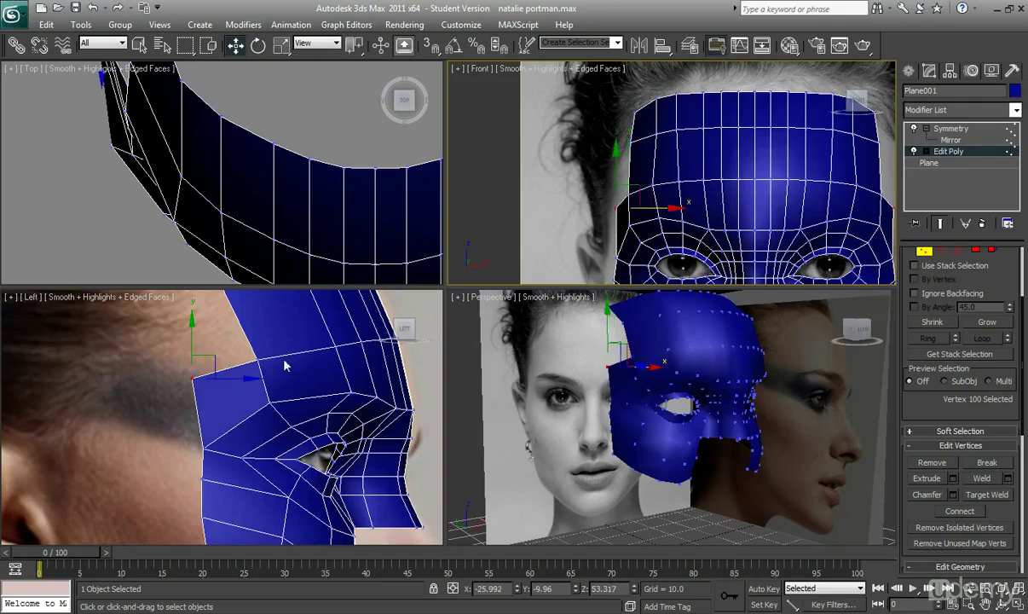
Move the temple polygon's outer corner vertex further down and back toward the ear in the side view
{"action": "scroll", "coordinate": [287, 365], "scroll_direction": "down", "scroll_amount": 2}
{"action": "left_click", "coordinate": [940, 252]}
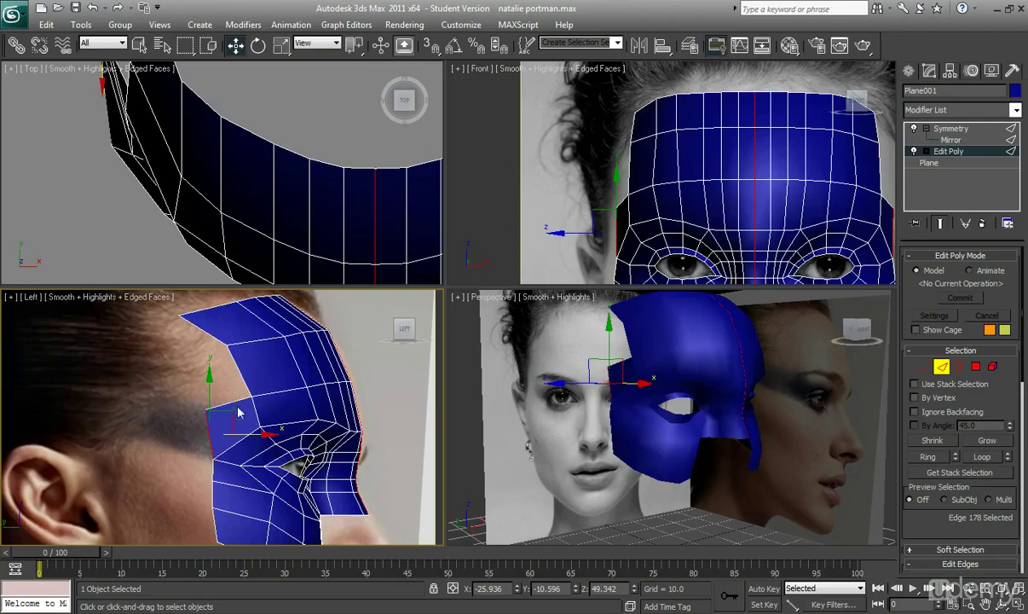
{"action": "middle_click_drag", "start_coordinate": [230, 418], "coordinate": [234, 341]}
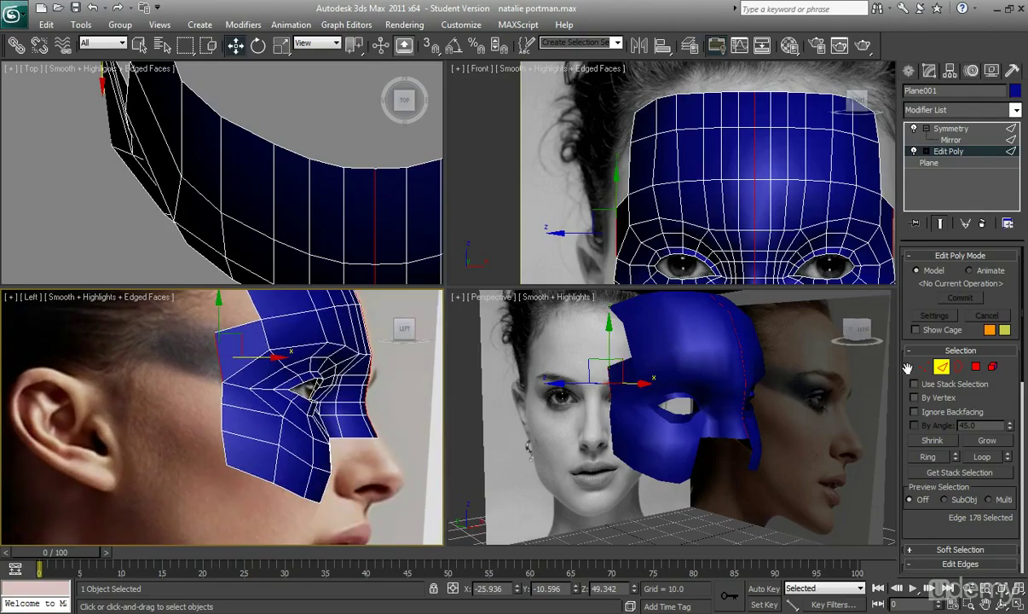
{"action": "key", "text": "1"}
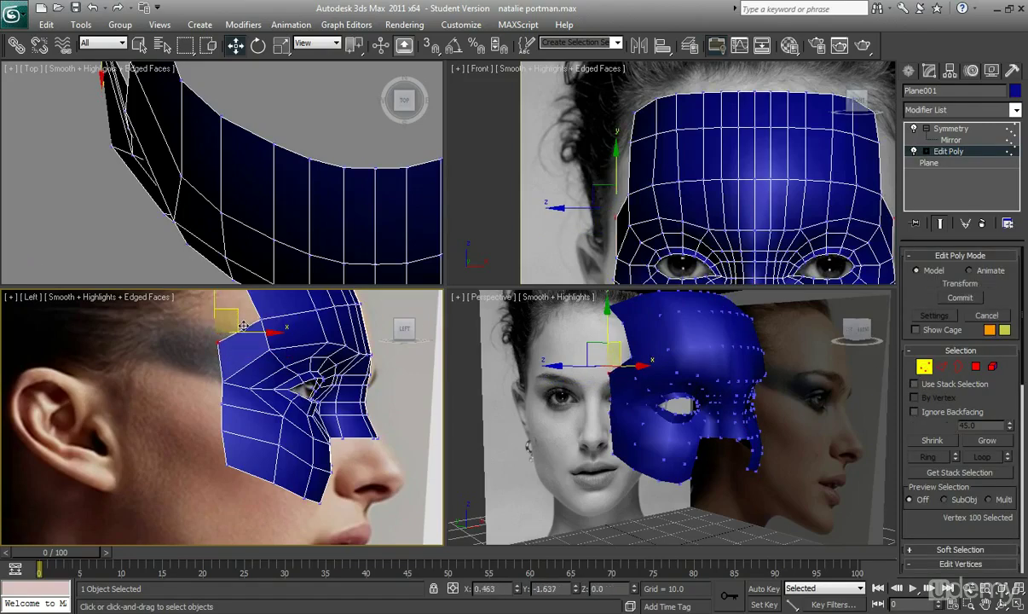
{"action": "left_click_drag", "start_coordinate": [242, 333], "coordinate": [246, 344]}
{"action": "middle_click_drag", "start_coordinate": [246, 345], "coordinate": [245, 366]}
{"action": "middle_click_drag", "start_coordinate": [188, 437], "coordinate": [194, 362]}
{"action": "scroll", "coordinate": [173, 385], "scroll_direction": "down", "scroll_amount": 2}
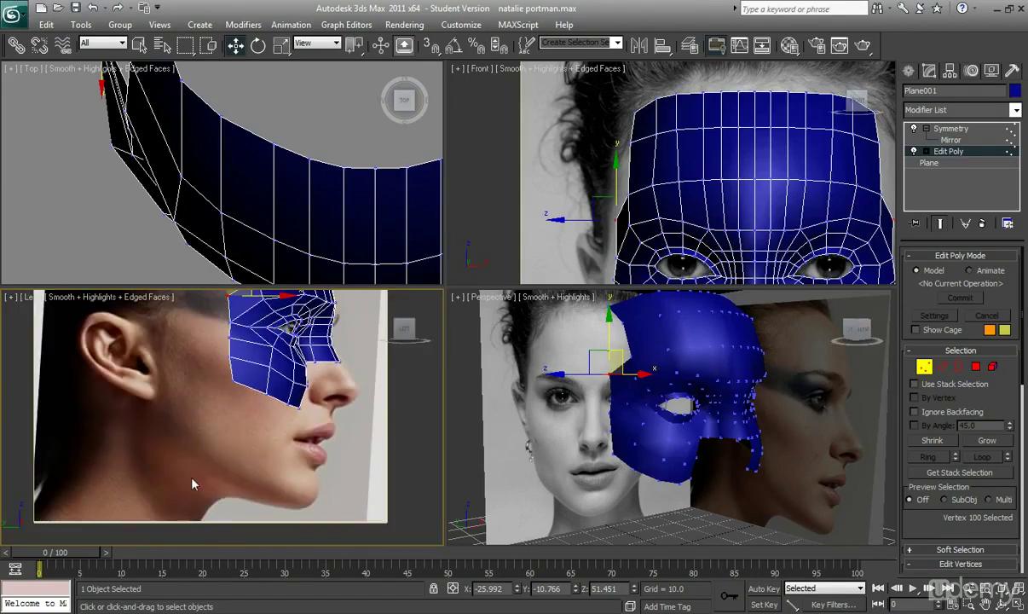
{"action": "middle_click_drag", "start_coordinate": [201, 444], "coordinate": [201, 497]}
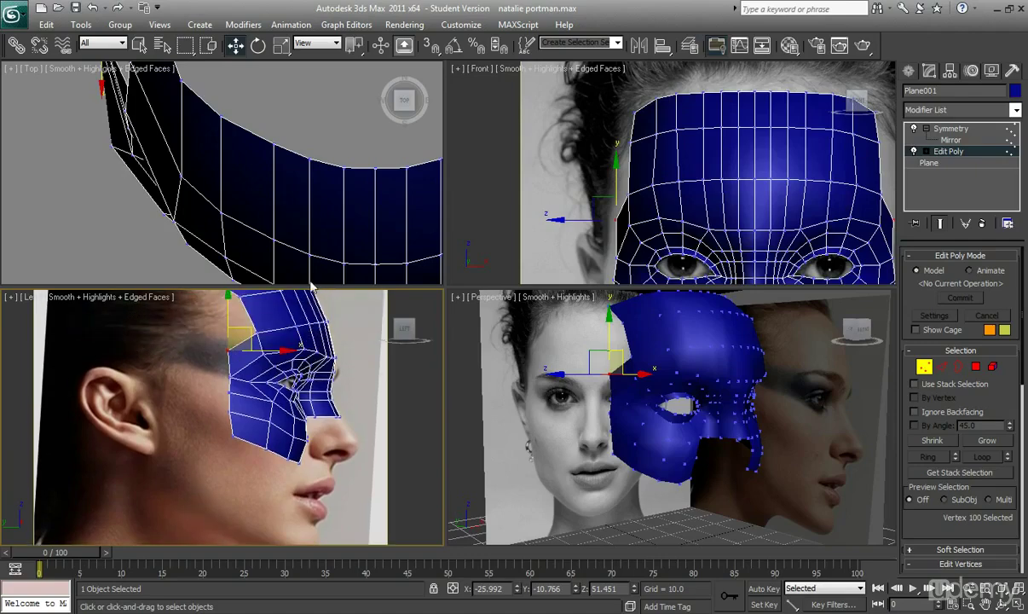
{"action": "left_click_drag", "start_coordinate": [249, 335], "coordinate": [238, 344]}
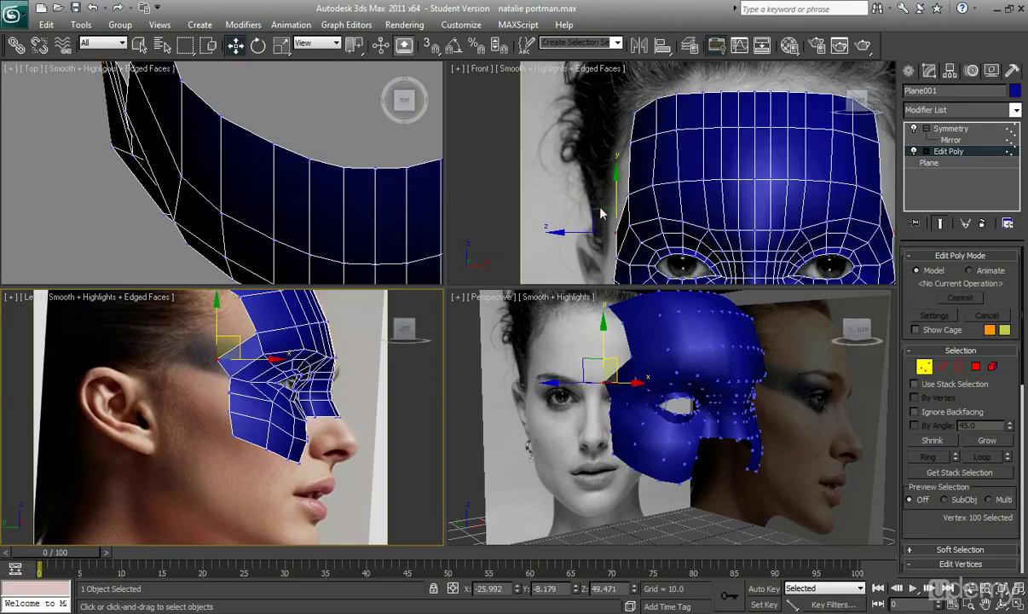
Extrude the three outer cheek edges toward the ear, then shift them slightly outward in the front view
{"action": "middle_click_drag", "start_coordinate": [602, 208], "coordinate": [602, 148]}
{"action": "left_click", "coordinate": [940, 367]}
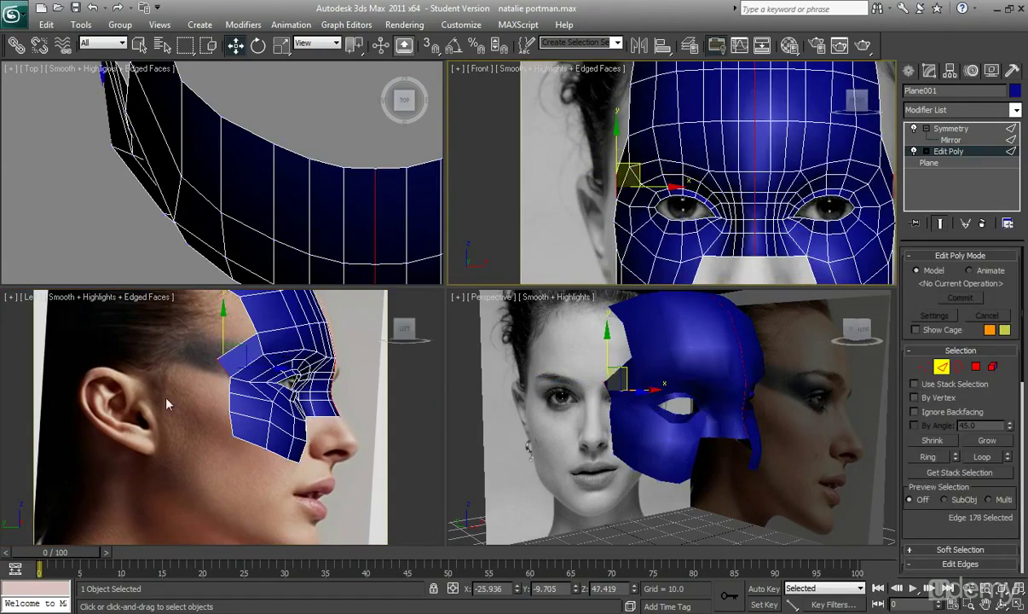
{"action": "scroll", "coordinate": [197, 401], "scroll_direction": "up", "scroll_amount": 2}
{"action": "left_click", "coordinate": [255, 392]}
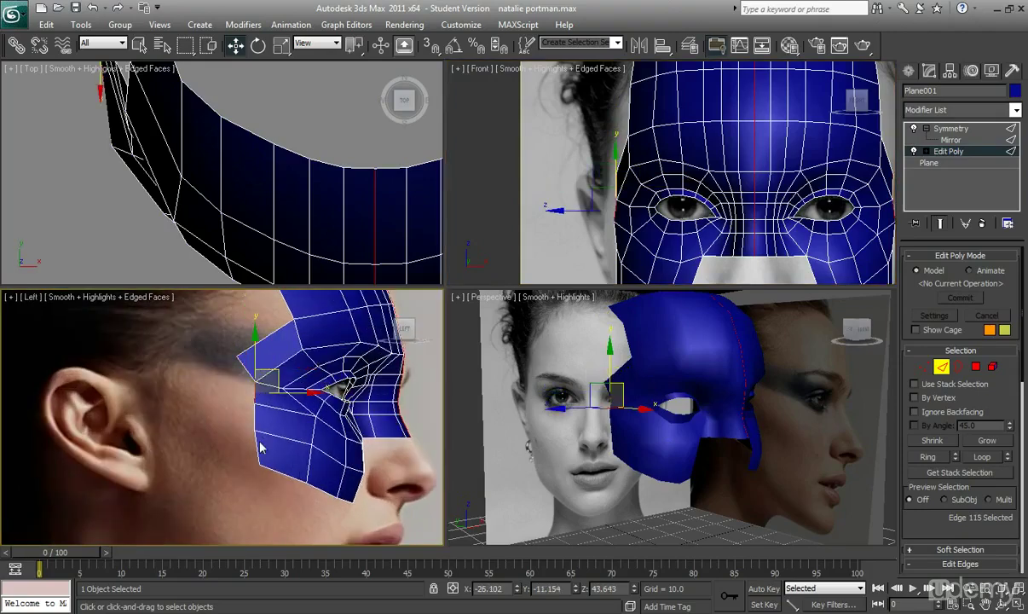
{"action": "left_click", "coordinate": [257, 421], "text": "ctrl"}
{"action": "left_click", "coordinate": [259, 444], "text": "ctrl"}
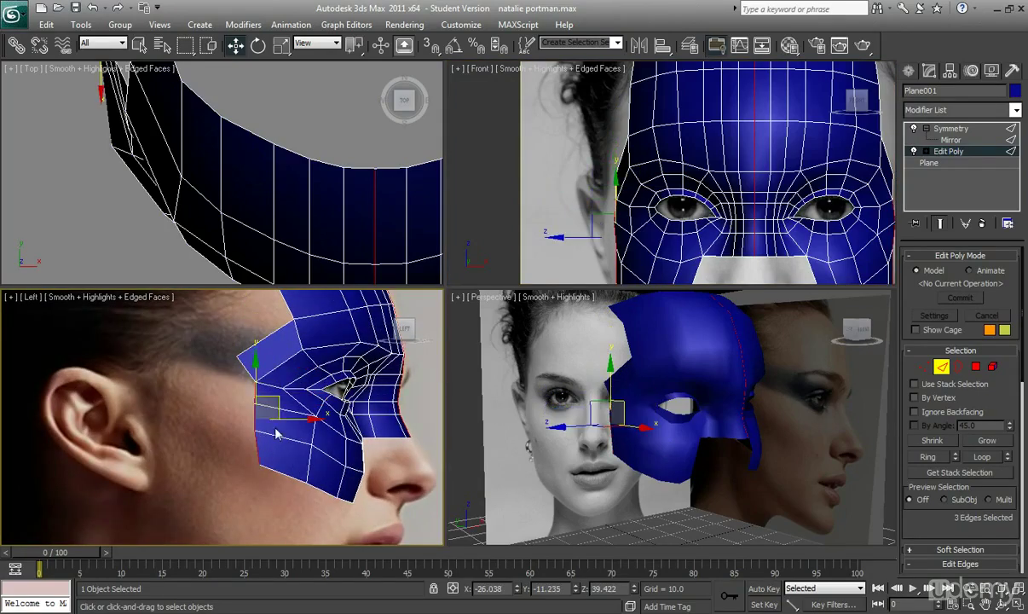
{"action": "left_click_drag", "start_coordinate": [298, 418], "coordinate": [271, 419]}
{"action": "middle_click_drag", "start_coordinate": [659, 247], "coordinate": [655, 201]}
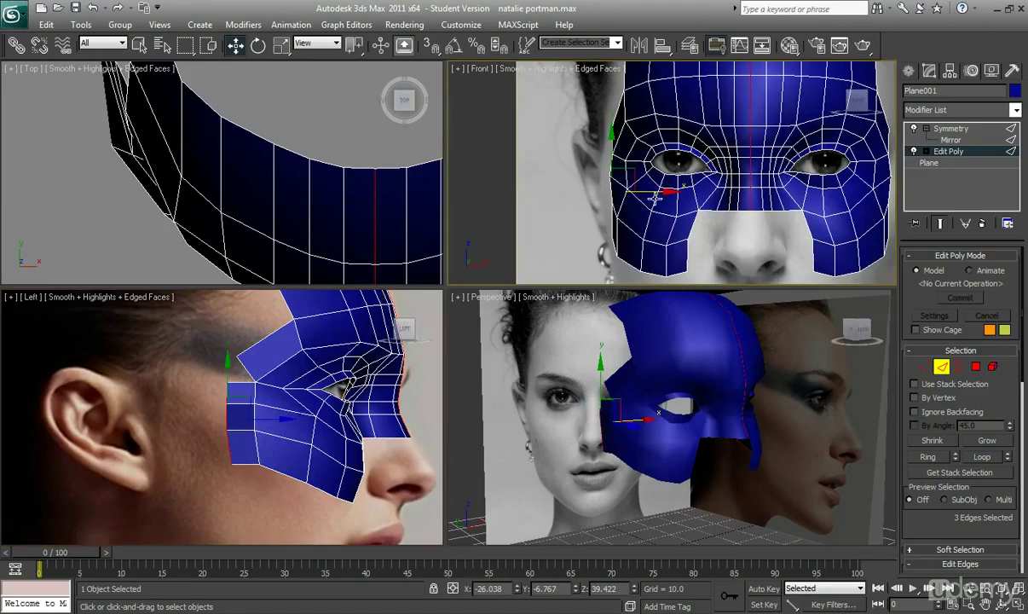
{"action": "left_click_drag", "start_coordinate": [654, 192], "coordinate": [649, 192], "text": "shift"}
Target weld the temple corner vertex and the new cheek strip's upper outer vertex together
{"action": "middle_click_drag", "start_coordinate": [651, 404], "coordinate": [606, 417], "text": "alt"}
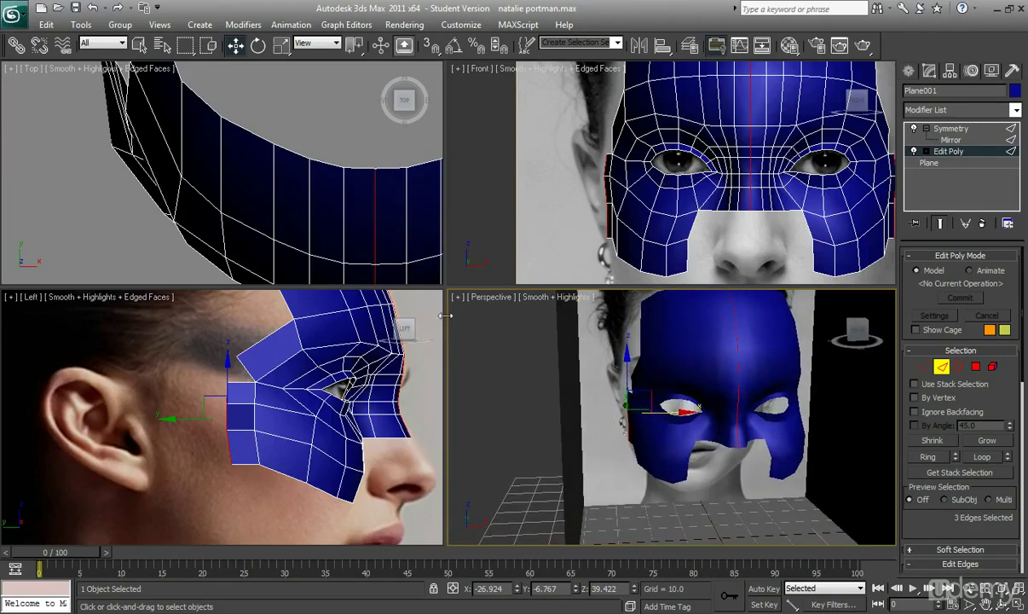
{"action": "left_click", "coordinate": [925, 367]}
{"action": "scroll", "coordinate": [988, 512], "scroll_direction": "down", "scroll_amount": 1}
{"action": "scroll", "coordinate": [989, 511], "scroll_direction": "down", "scroll_amount": 1}
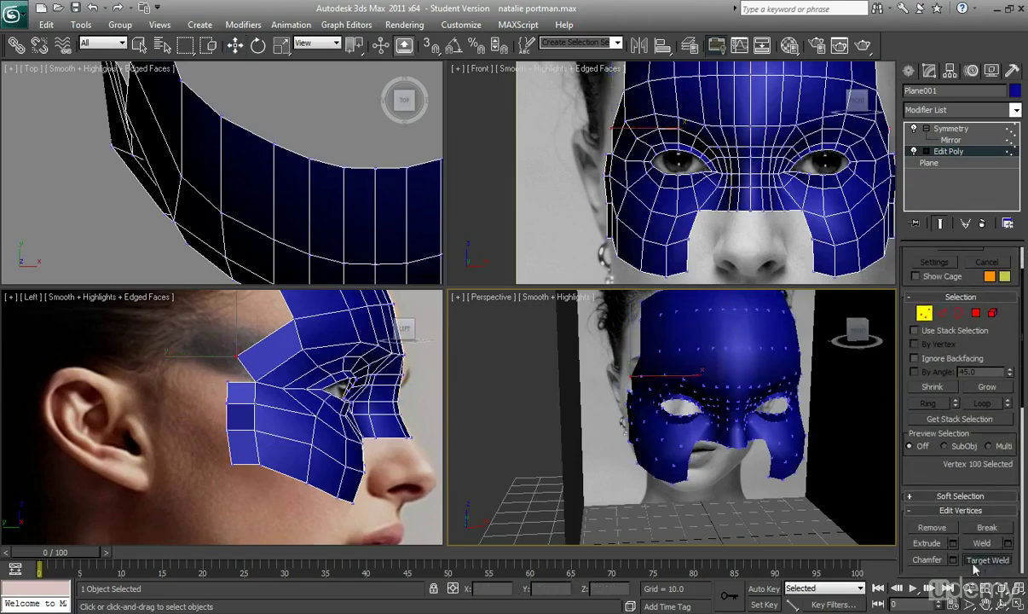
{"action": "left_click", "coordinate": [230, 384]}
Reposition the welded temple vertex and the strip vertex below it to even out the outer contour
{"action": "key", "text": "w"}
{"action": "left_click", "coordinate": [235, 358]}
{"action": "left_click_drag", "start_coordinate": [254, 344], "coordinate": [242, 376]}
{"action": "left_click", "coordinate": [229, 402]}
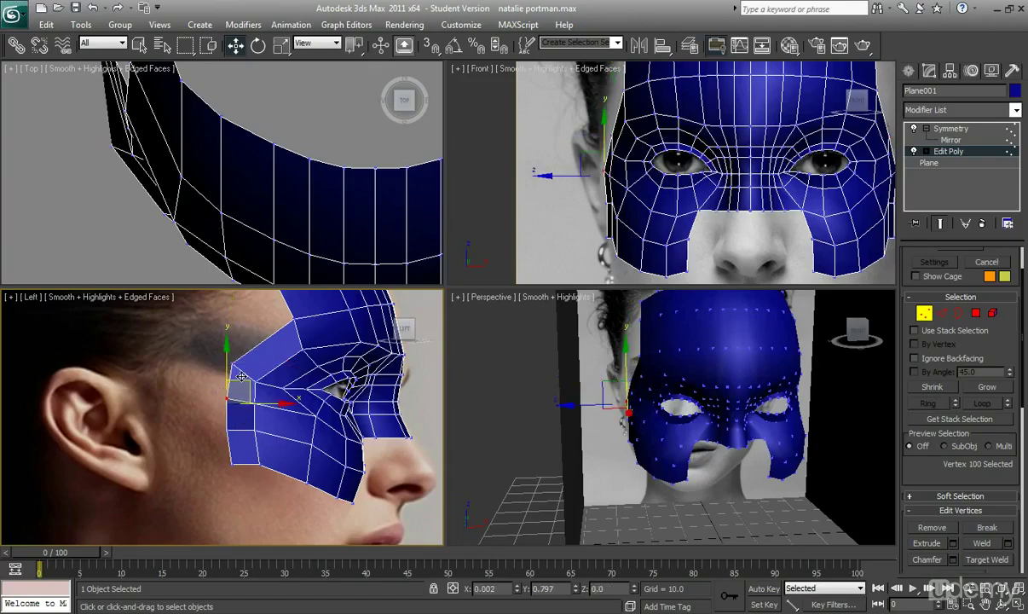
{"action": "left_click", "coordinate": [206, 423]}
{"action": "middle_click_drag", "start_coordinate": [267, 485], "coordinate": [238, 477]}
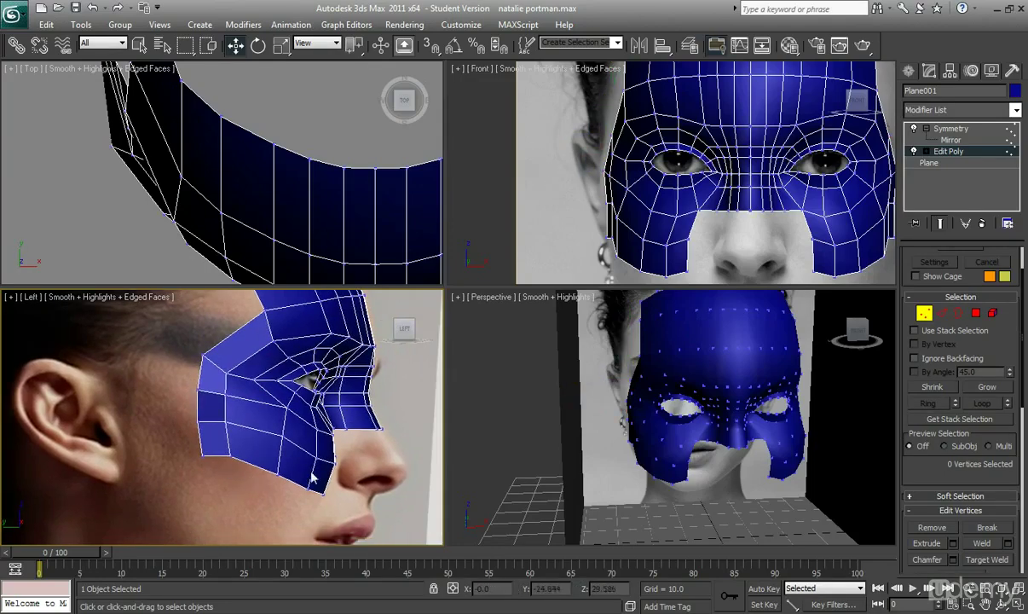
Select the column of four vertices along the cheek strip's inner border and move it slightly outward in the front view
{"action": "middle_click_drag", "start_coordinate": [662, 439], "coordinate": [628, 465], "text": "alt"}
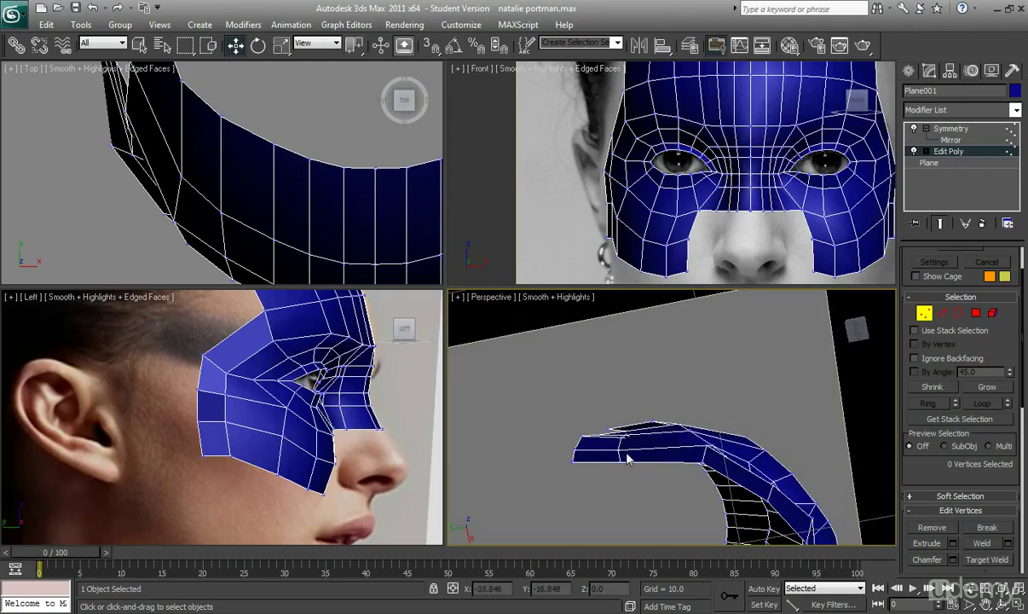
{"action": "key", "text": "F4"}
{"action": "middle_click_drag", "start_coordinate": [628, 460], "coordinate": [613, 498], "text": "alt"}
{"action": "key", "text": "F4"}
{"action": "left_click_drag", "start_coordinate": [608, 466], "coordinate": [581, 322]}
{"action": "middle_click_drag", "start_coordinate": [251, 377], "coordinate": [227, 385]}
{"action": "middle_click_drag", "start_coordinate": [634, 177], "coordinate": [632, 171]}
{"action": "left_click_drag", "start_coordinate": [651, 186], "coordinate": [648, 187]}
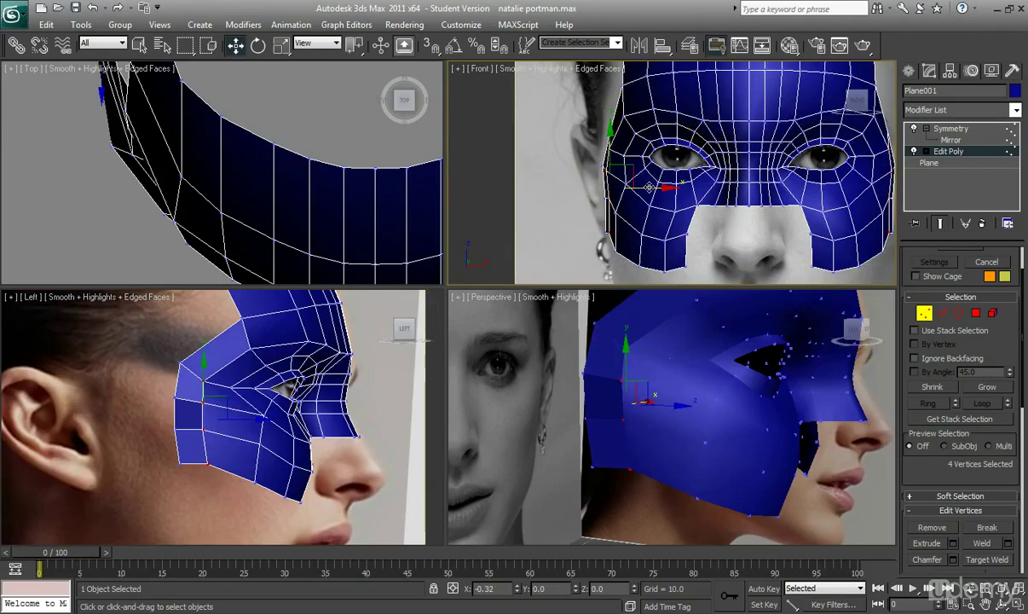
Turn on see-through display for the face mesh so the reference photos show behind it
{"action": "left_click", "coordinate": [581, 159]}
{"action": "key", "text": "alt+x"}
{"action": "middle_click_drag", "start_coordinate": [643, 190], "coordinate": [636, 179]}
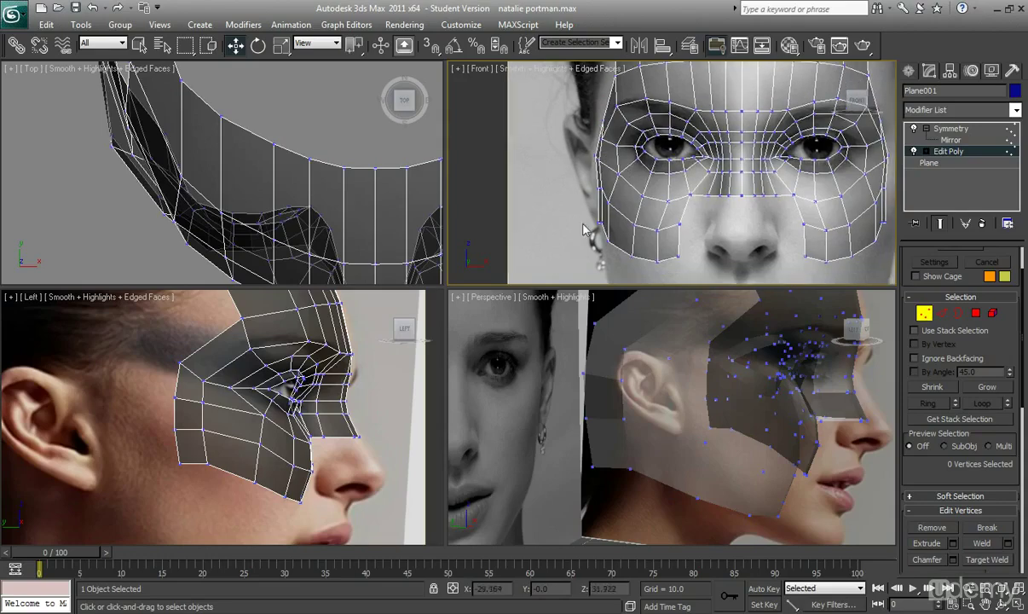
Lower the temple corner vertex and raise the cheek strip's outer vertices to reshape the contour in the side view
{"action": "scroll", "coordinate": [225, 422], "scroll_direction": "up", "scroll_amount": 4}
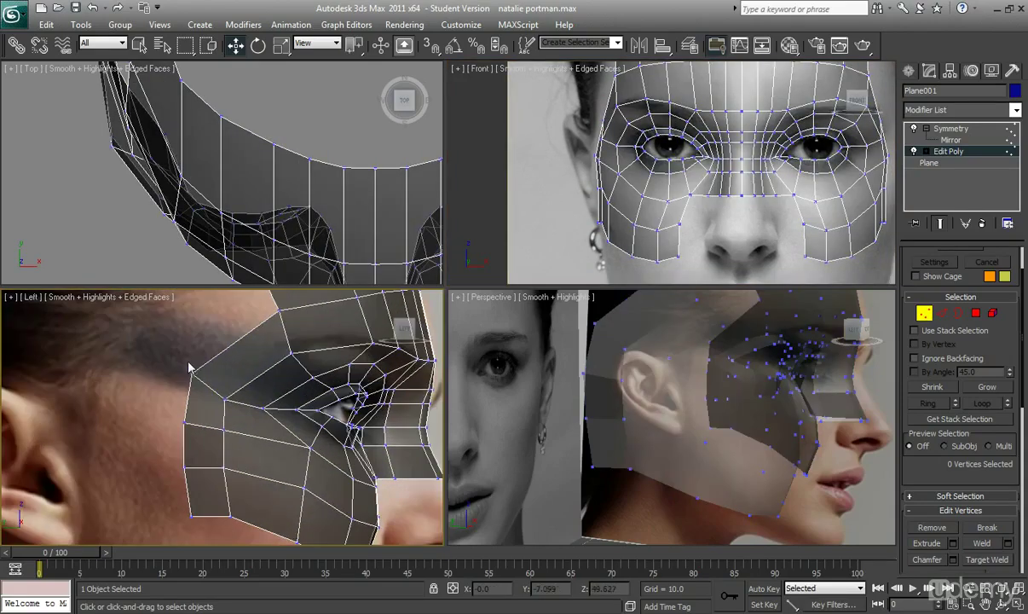
{"action": "left_click", "coordinate": [190, 373]}
{"action": "left_click_drag", "start_coordinate": [206, 359], "coordinate": [209, 358]}
{"action": "scroll", "coordinate": [209, 358], "scroll_direction": "down", "scroll_amount": 5}
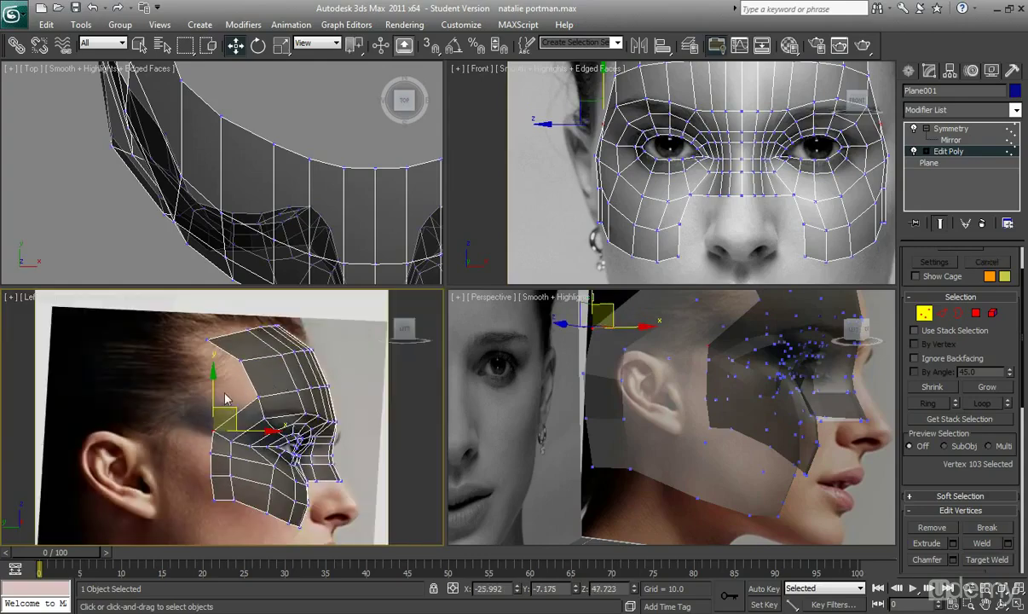
{"action": "scroll", "coordinate": [238, 422], "scroll_direction": "up", "scroll_amount": 2}
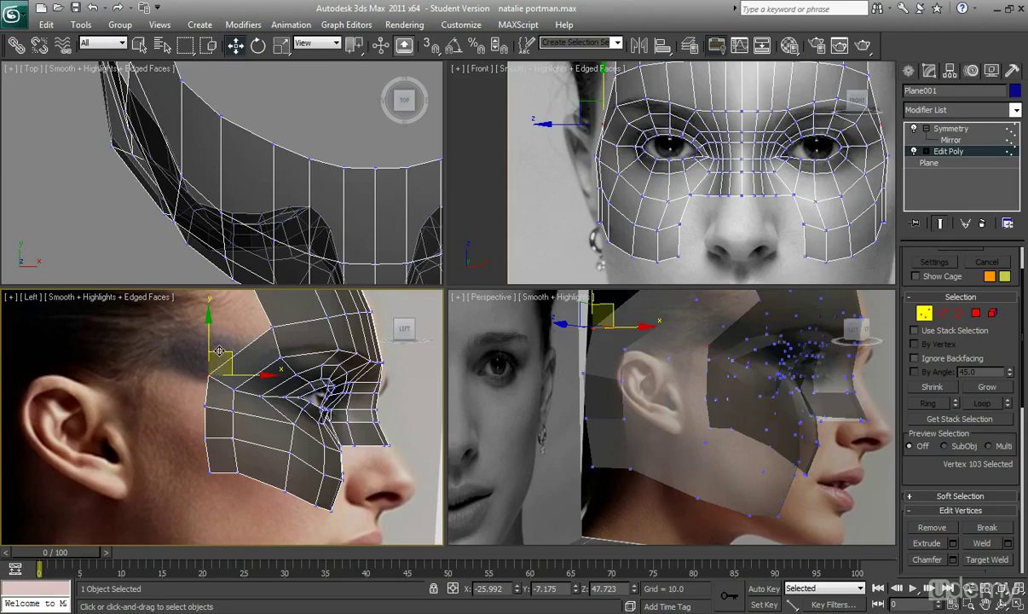
{"action": "left_click_drag", "start_coordinate": [219, 352], "coordinate": [221, 368]}
{"action": "middle_click_drag", "start_coordinate": [246, 420], "coordinate": [246, 379]}
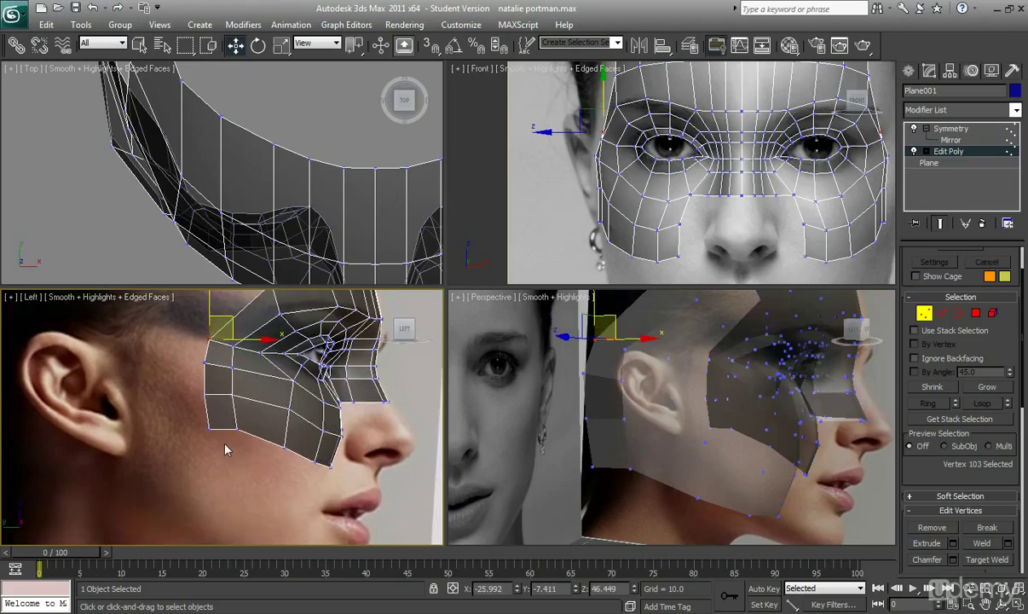
{"action": "left_click_drag", "start_coordinate": [198, 424], "coordinate": [213, 358]}
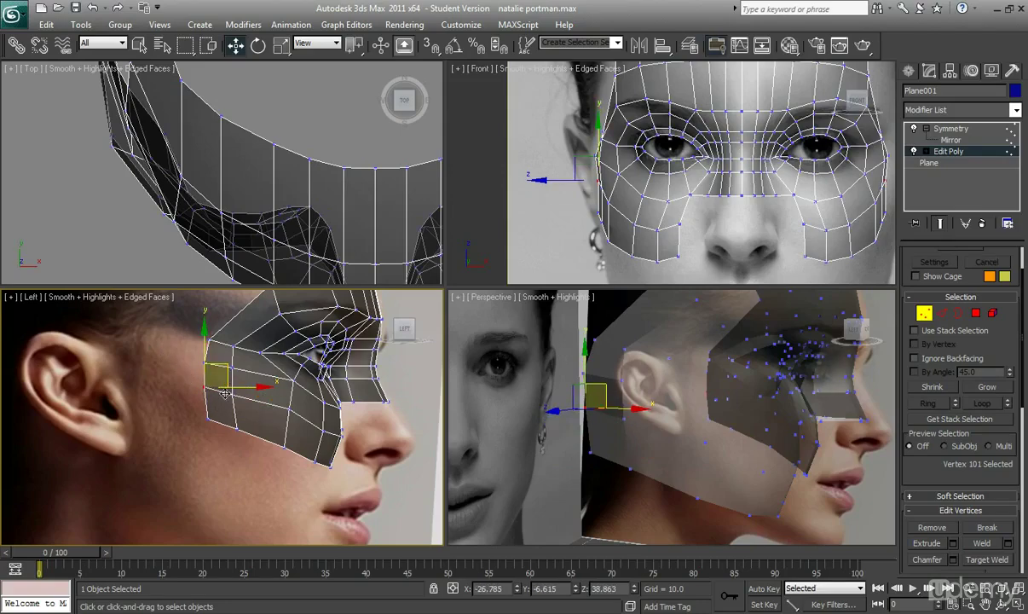
Nudge the inner cheek vertices below the eye slightly upward in the side view to even out their spacing
{"action": "middle_click_drag", "start_coordinate": [491, 461], "coordinate": [569, 459], "text": "alt"}
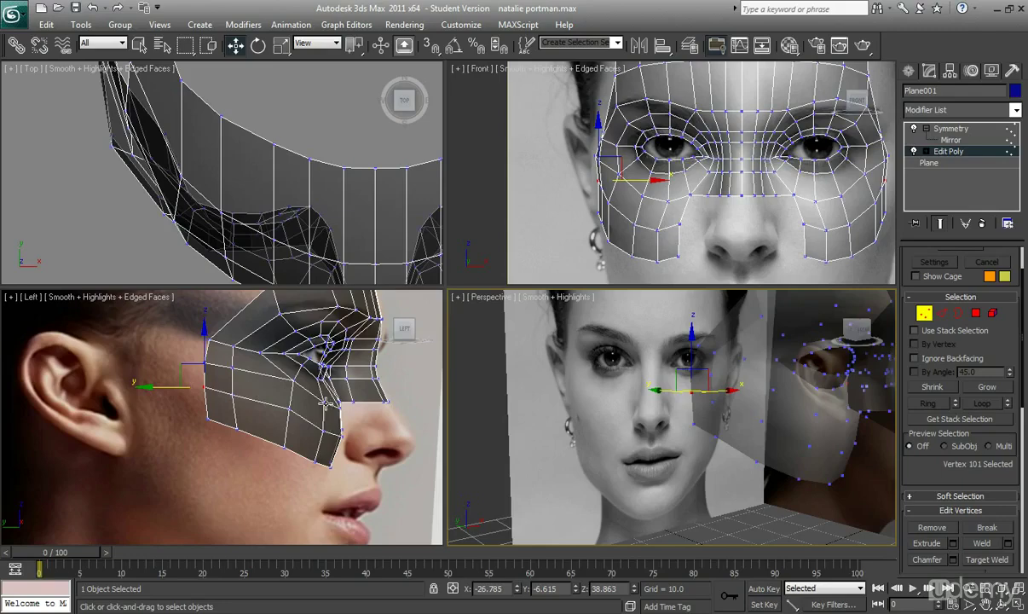
{"action": "left_click", "coordinate": [325, 343]}
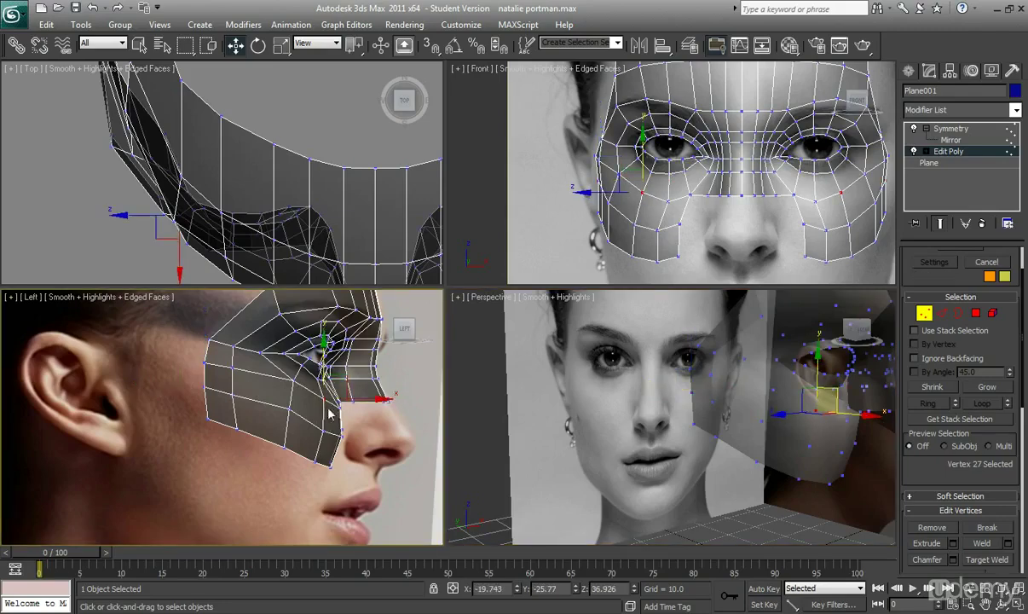
{"action": "left_click", "coordinate": [325, 377]}
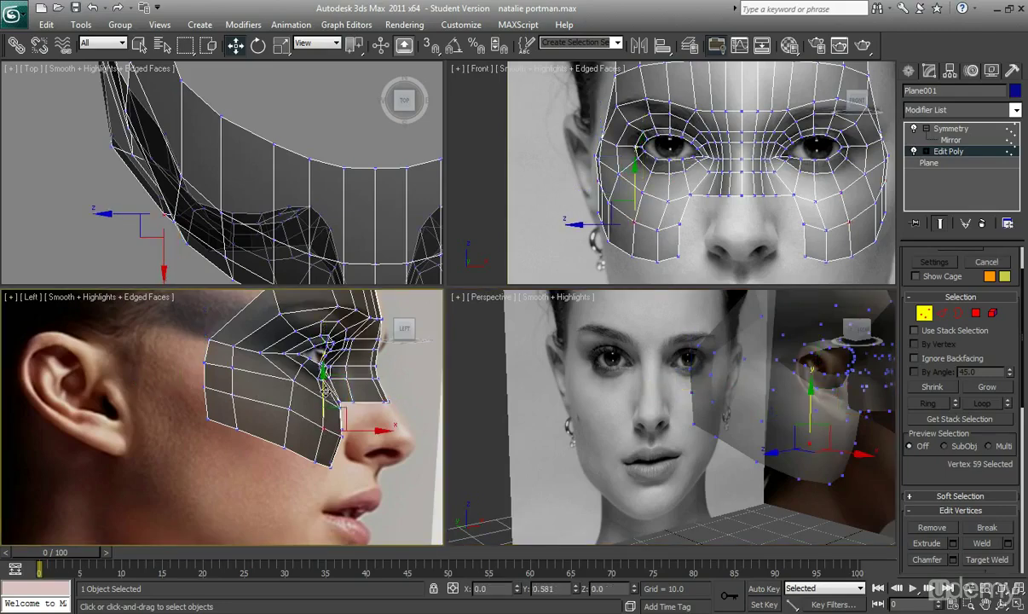
{"action": "left_click_drag", "start_coordinate": [324, 391], "coordinate": [325, 386]}
{"action": "left_click", "coordinate": [291, 383]}
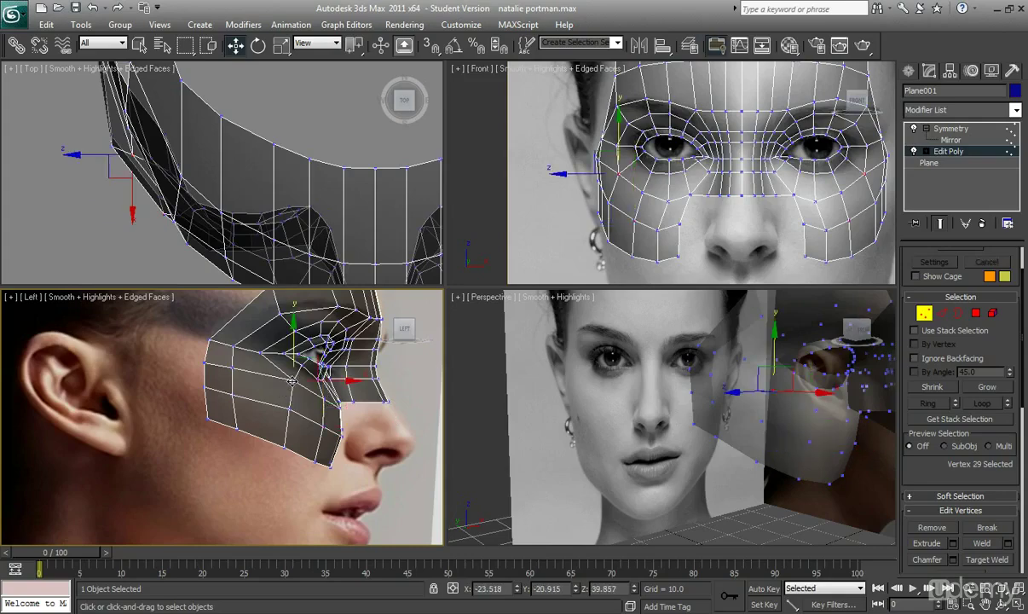
{"action": "left_click", "coordinate": [601, 202]}
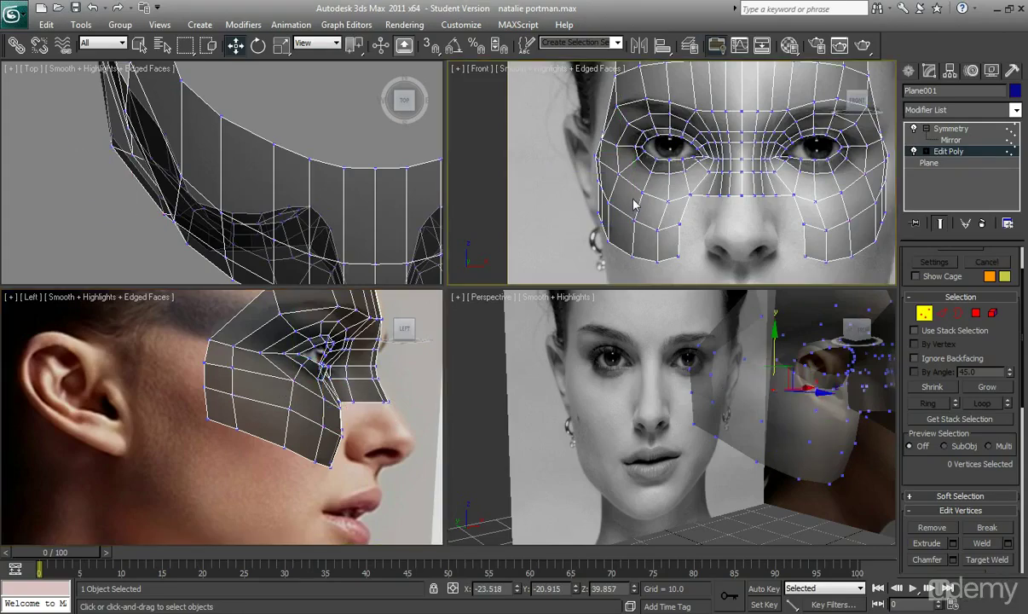
Select the four outer border edges from temple to cheek and extrude them about 7.4 units toward the ear
{"action": "left_click", "coordinate": [943, 314]}
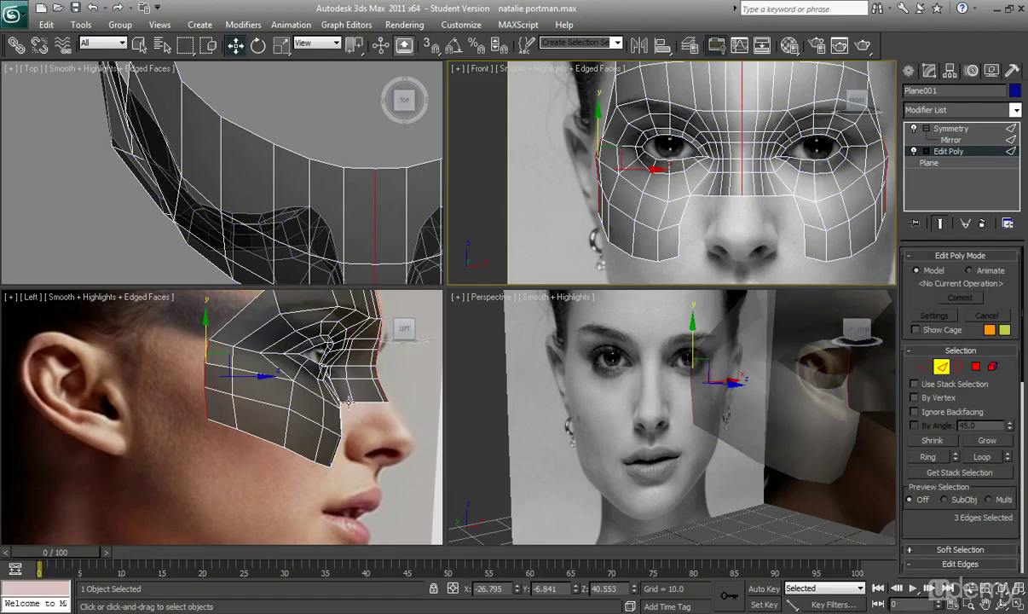
{"action": "scroll", "coordinate": [288, 323], "scroll_direction": "down", "scroll_amount": 2}
{"action": "middle_click_drag", "start_coordinate": [273, 358], "coordinate": [292, 436]}
{"action": "left_click", "coordinate": [275, 404]}
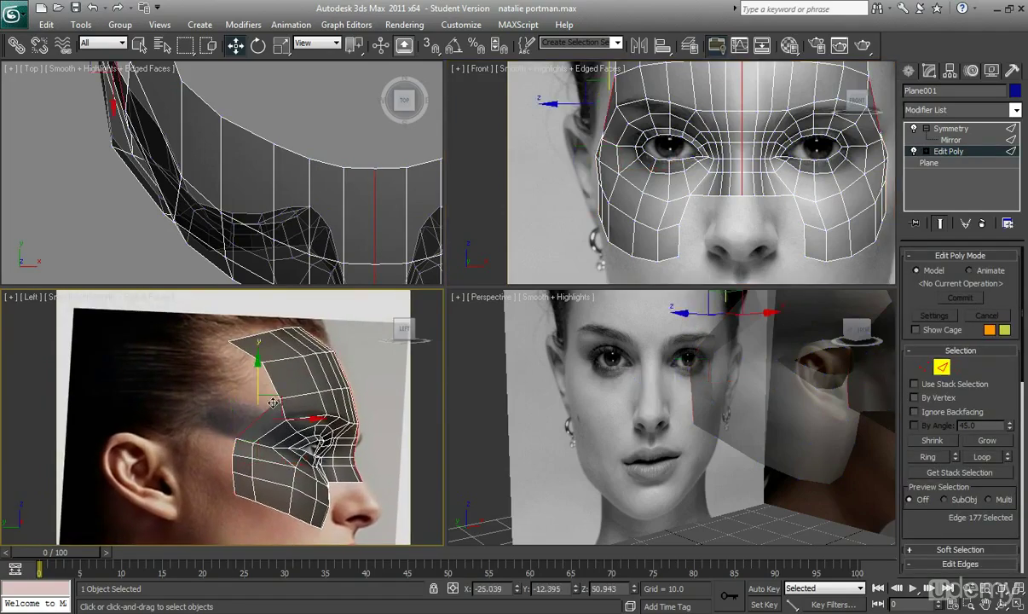
{"action": "left_click", "coordinate": [236, 448], "text": "ctrl"}
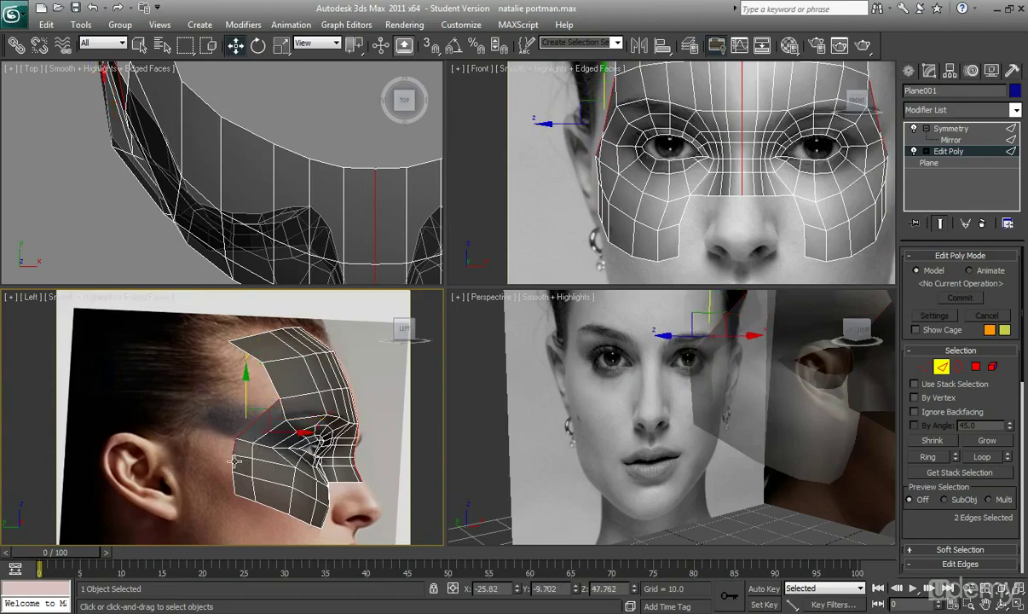
{"action": "left_click", "coordinate": [235, 462], "text": "ctrl"}
{"action": "left_click", "coordinate": [234, 479], "text": "ctrl"}
{"action": "middle_click_drag", "start_coordinate": [246, 416], "coordinate": [245, 433]}
{"action": "left_click_drag", "start_coordinate": [278, 465], "coordinate": [246, 468], "text": "shift"}
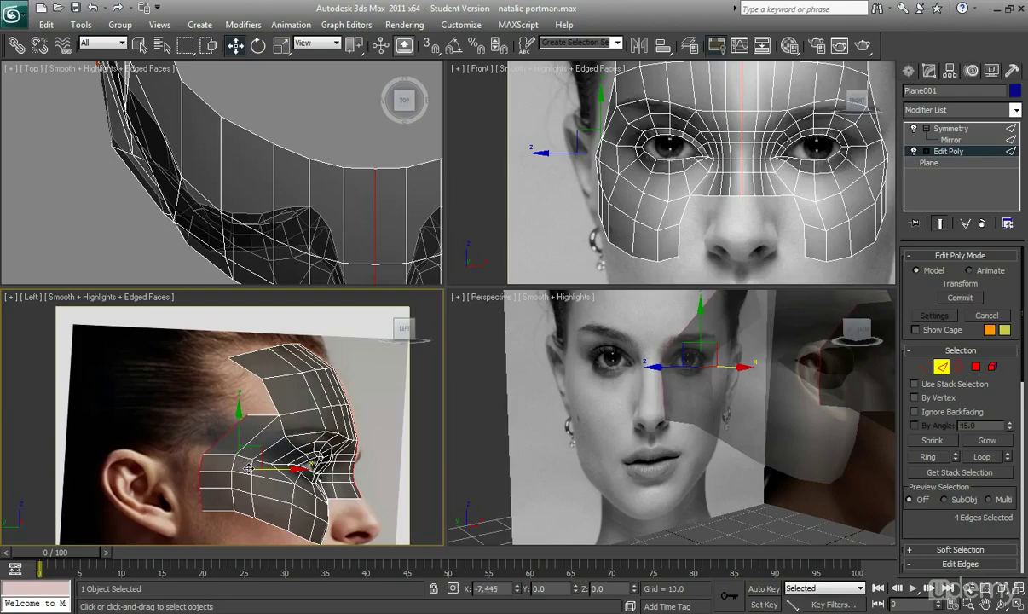
Target-weld the new strip's top corner vertex to the forehead's outer border vertex to close the temple gap
{"action": "scroll", "coordinate": [232, 421], "scroll_direction": "up", "scroll_amount": 2}
{"action": "middle_click_drag", "start_coordinate": [232, 420], "coordinate": [261, 411], "text": "alt"}
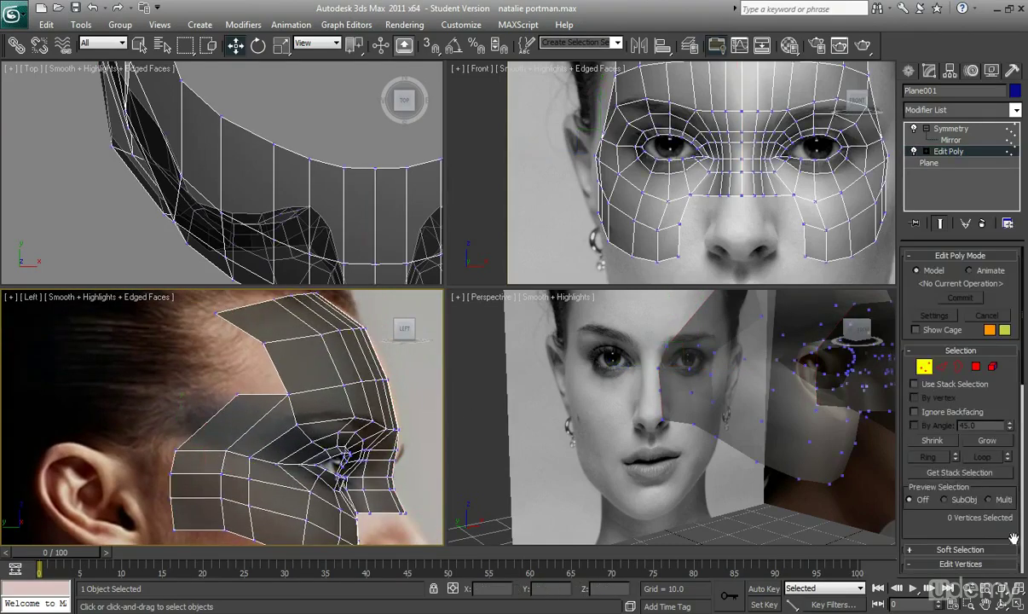
{"action": "left_click_drag", "start_coordinate": [1000, 538], "coordinate": [1000, 418]}
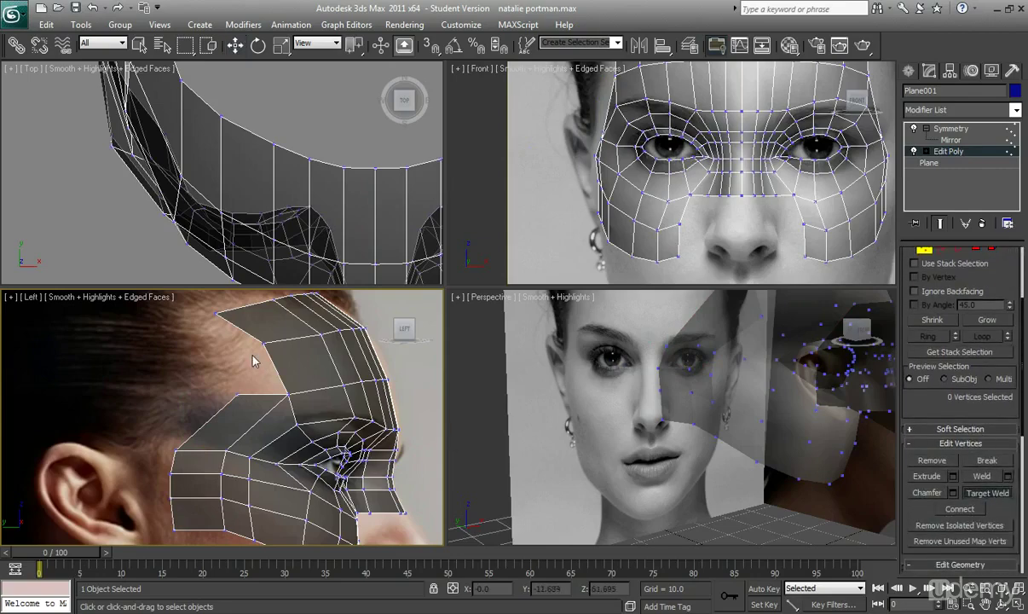
{"action": "middle_click_drag", "start_coordinate": [238, 404], "coordinate": [246, 416]}
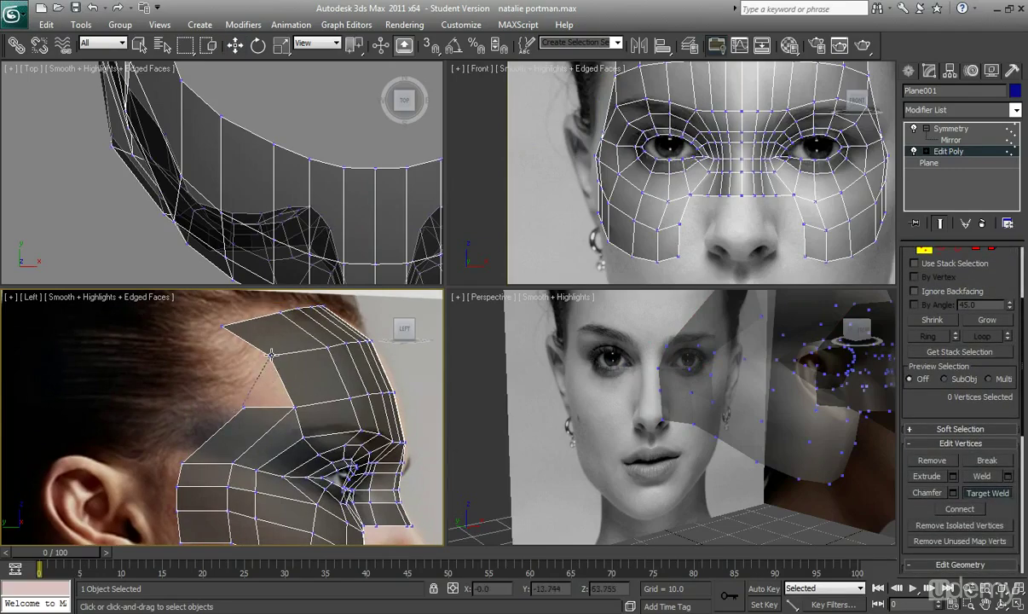
{"action": "key", "text": "w"}
{"action": "scroll", "coordinate": [256, 405], "scroll_direction": "down", "scroll_amount": 2}
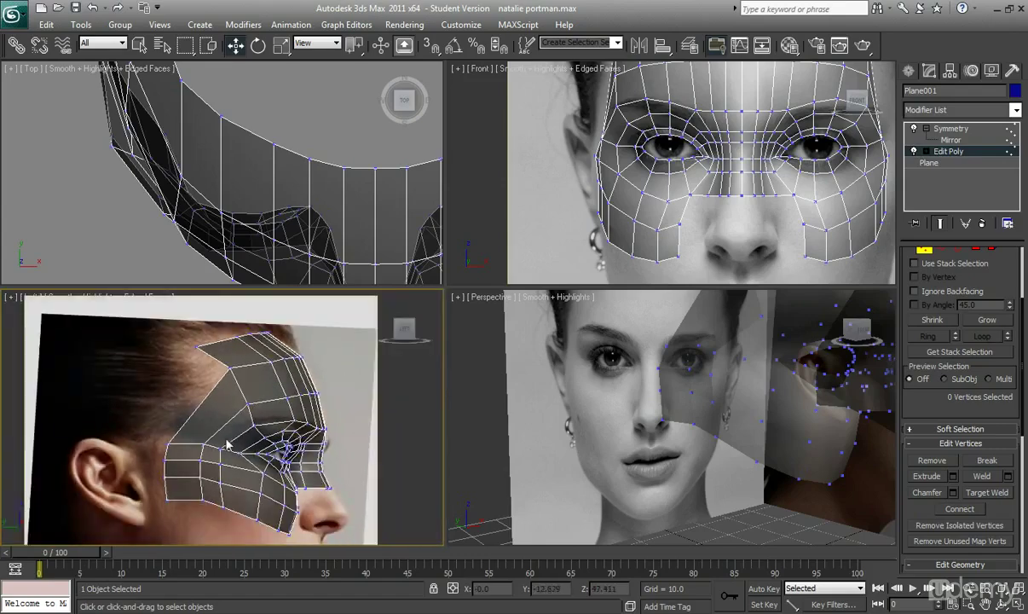
Reposition the new strip's upper outer vertex and the neighbouring temple vertex to smooth the temple in the side view
{"action": "scroll", "coordinate": [227, 407], "scroll_direction": "up", "scroll_amount": 2}
{"action": "left_click", "coordinate": [148, 416]}
{"action": "left_click_drag", "start_coordinate": [170, 396], "coordinate": [176, 378]}
{"action": "left_click", "coordinate": [199, 393]}
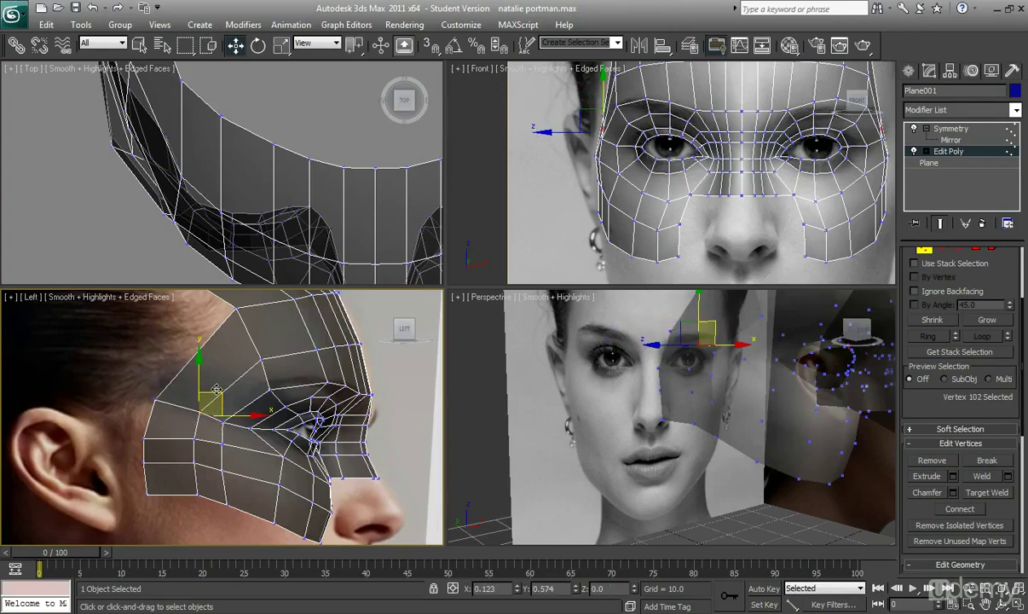
{"action": "left_click_drag", "start_coordinate": [216, 390], "coordinate": [220, 385]}
Move the forehead's rear corner, its outer border vertex and the vertex above the temple backward and down in the side view
{"action": "middle_click_drag", "start_coordinate": [632, 150], "coordinate": [617, 228]}
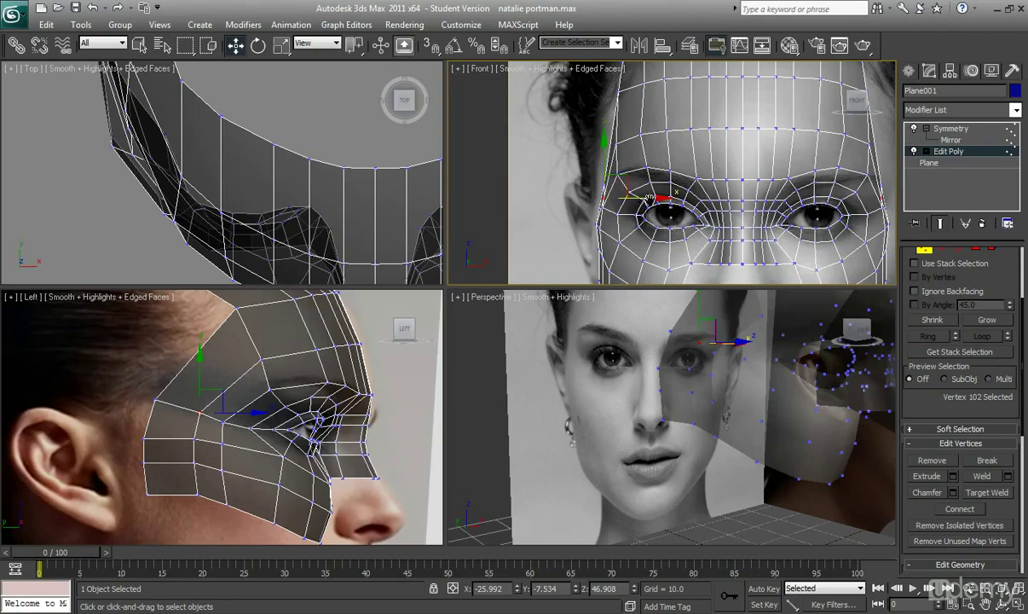
{"action": "middle_click_drag", "start_coordinate": [614, 148], "coordinate": [635, 196]}
{"action": "scroll", "coordinate": [221, 362], "scroll_direction": "down", "scroll_amount": 3}
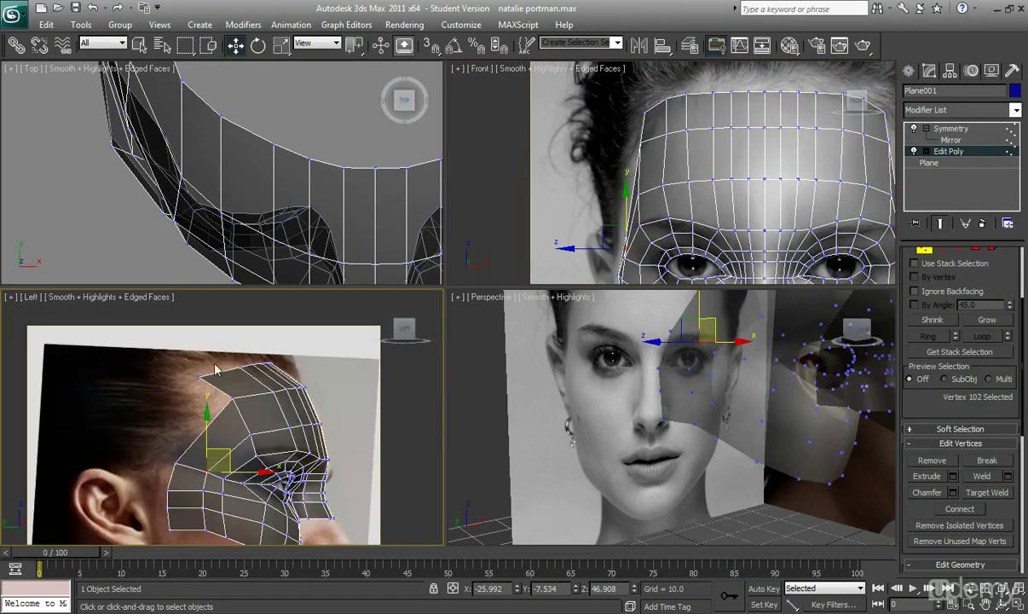
{"action": "mouse_move", "coordinate": [217, 397]}
{"action": "left_mouse_down"}
{"action": "mouse_move", "coordinate": [225, 387]}
{"action": "mouse_move", "coordinate": [217, 393]}
{"action": "left_mouse_up"}
{"action": "left_click", "coordinate": [243, 437]}
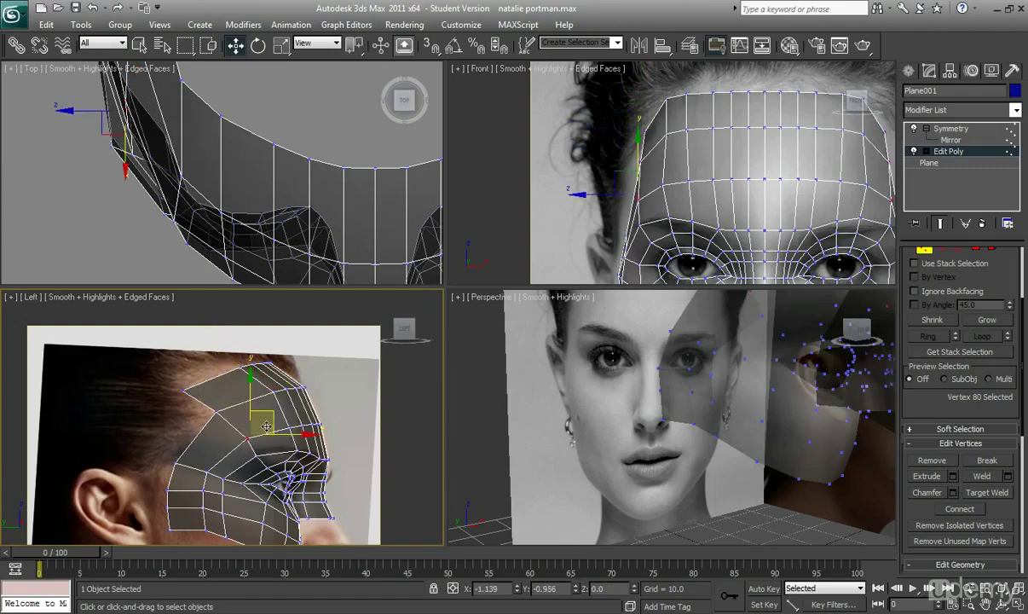
{"action": "left_click_drag", "start_coordinate": [263, 427], "coordinate": [255, 432]}
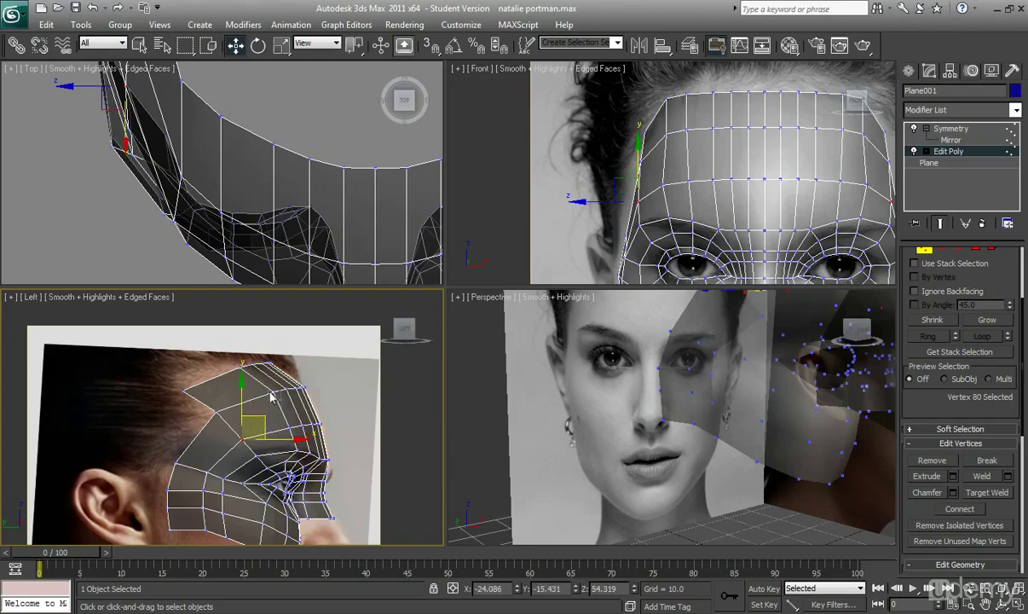
Shift the forehead vertices one column in from the rear border backward in the side view to even the spacing
{"action": "left_click", "coordinate": [260, 388]}
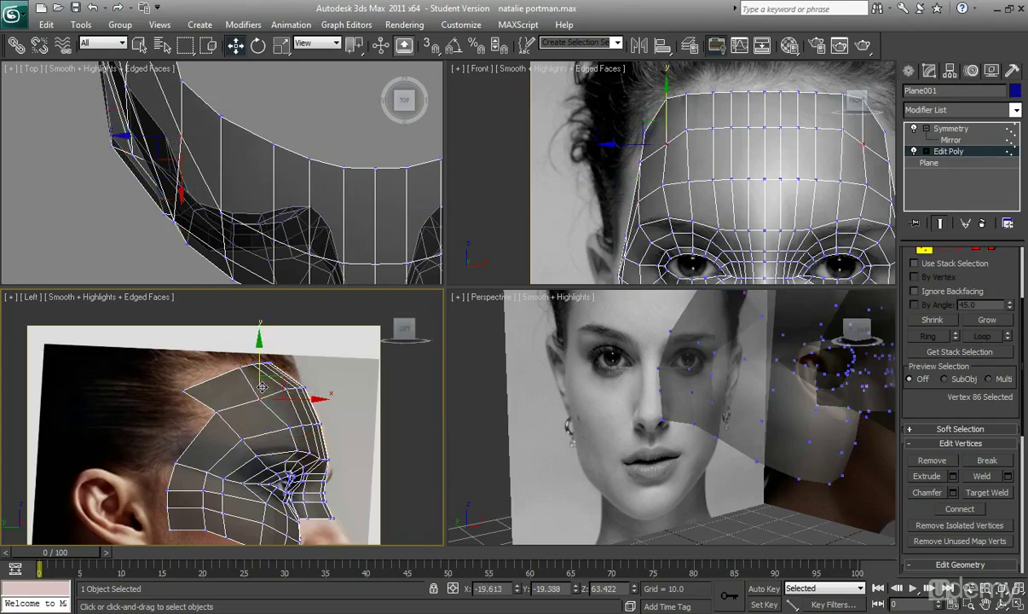
{"action": "left_click", "coordinate": [241, 366]}
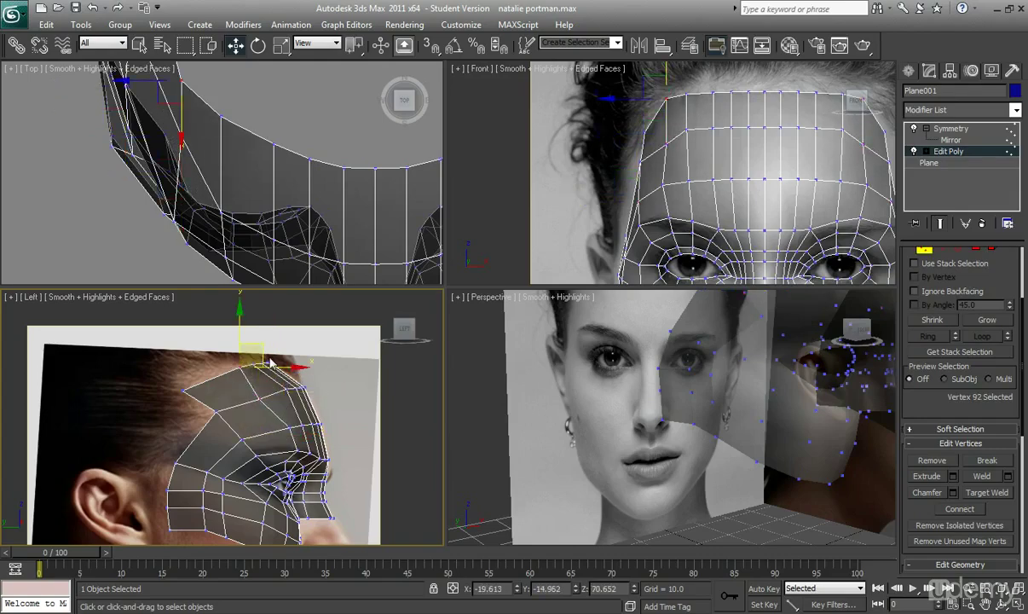
{"action": "left_click_drag", "start_coordinate": [265, 357], "coordinate": [251, 363]}
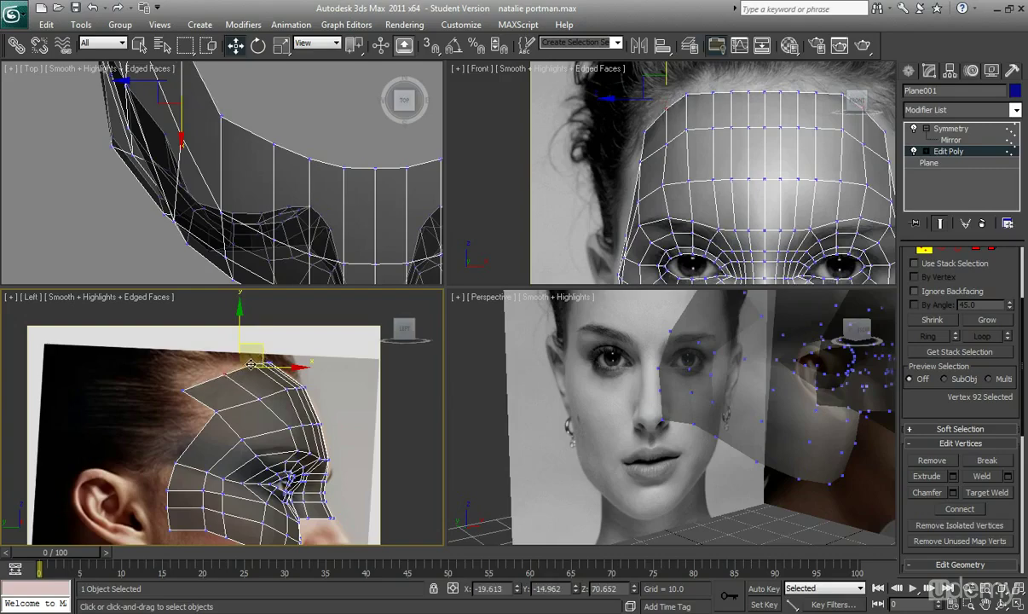
{"action": "left_click", "coordinate": [284, 425]}
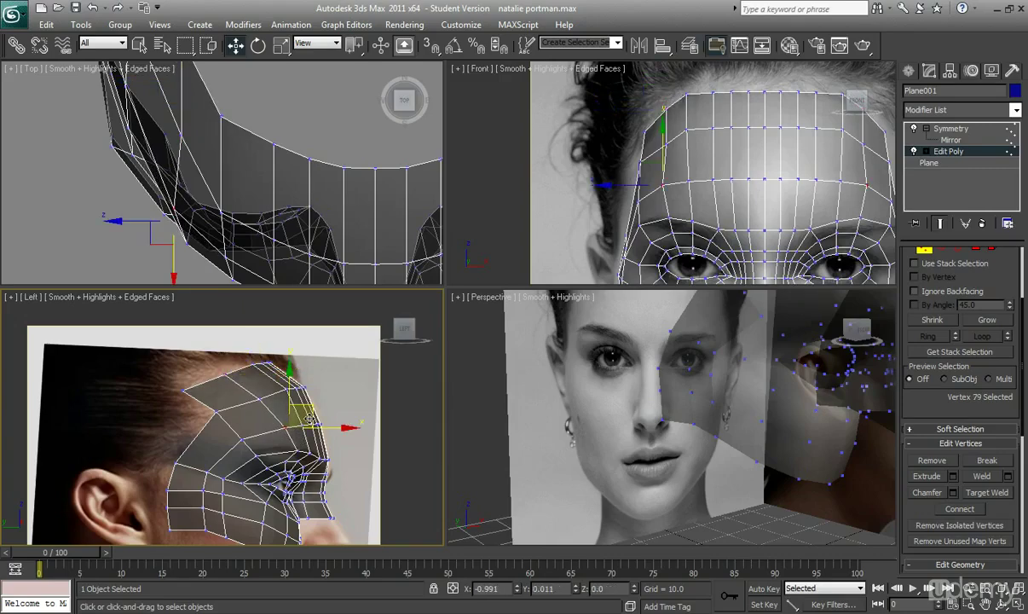
Adjust the outer forehead vertices near the hairline in the front view to smooth the upper outer contour
{"action": "left_click_drag", "start_coordinate": [654, 98], "coordinate": [678, 155]}
{"action": "left_click", "coordinate": [663, 181], "text": "ctrl"}
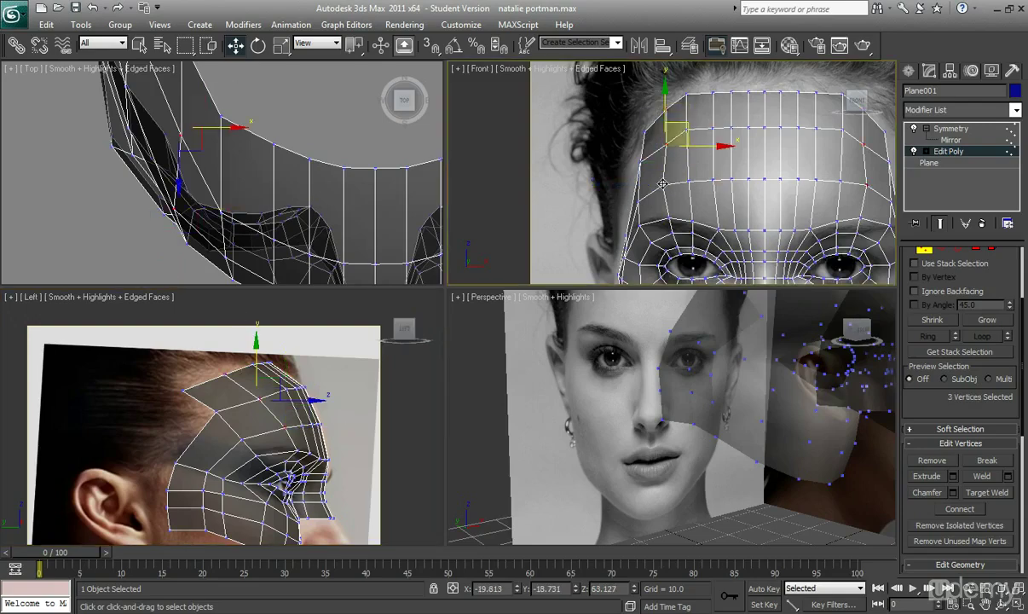
{"action": "left_click", "coordinate": [686, 94]}
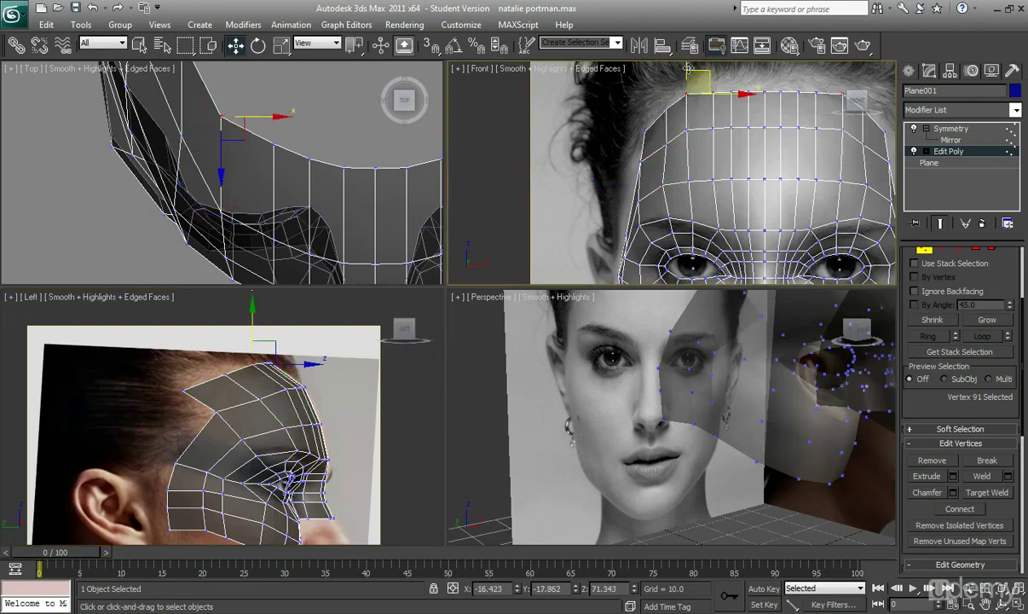
{"action": "left_click_drag", "start_coordinate": [687, 69], "coordinate": [667, 83]}
{"action": "left_click", "coordinate": [687, 129]}
Turn off see-through display for the face mesh and save the scene
{"action": "middle_click_drag", "start_coordinate": [646, 433], "coordinate": [632, 448], "text": "alt"}
{"action": "key", "text": "alt+x"}
{"action": "key", "text": "ctrl+s"}
Show edged faces on the mesh in the perspective view
{"action": "mouse_move", "coordinate": [701, 466]}
{"action": "middle_mouse_down", "text": "alt"}
{"action": "mouse_move", "coordinate": [656, 426]}
{"action": "mouse_move", "coordinate": [687, 454]}
{"action": "mouse_move", "coordinate": [665, 444]}
{"action": "mouse_move", "coordinate": [682, 464]}
{"action": "mouse_move", "coordinate": [671, 478]}
{"action": "mouse_move", "coordinate": [665, 447]}
{"action": "mouse_move", "coordinate": [652, 448]}
{"action": "mouse_move", "coordinate": [692, 439]}
{"action": "mouse_move", "coordinate": [714, 473]}
{"action": "middle_mouse_up", "text": "alt"}
{"action": "key", "text": "F4"}
{"action": "scroll", "coordinate": [714, 476], "scroll_direction": "up", "scroll_amount": 2}
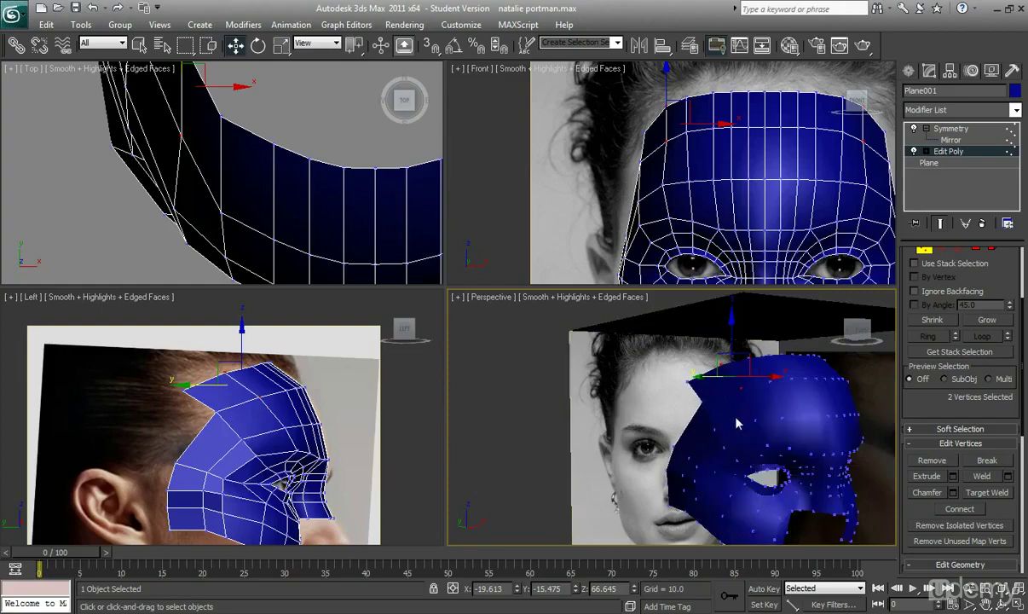
Move the outer forehead vertex above the brow about 0.5 units inward in the front view
{"action": "scroll", "coordinate": [682, 211], "scroll_direction": "up", "scroll_amount": 2}
{"action": "left_click", "coordinate": [672, 195]}
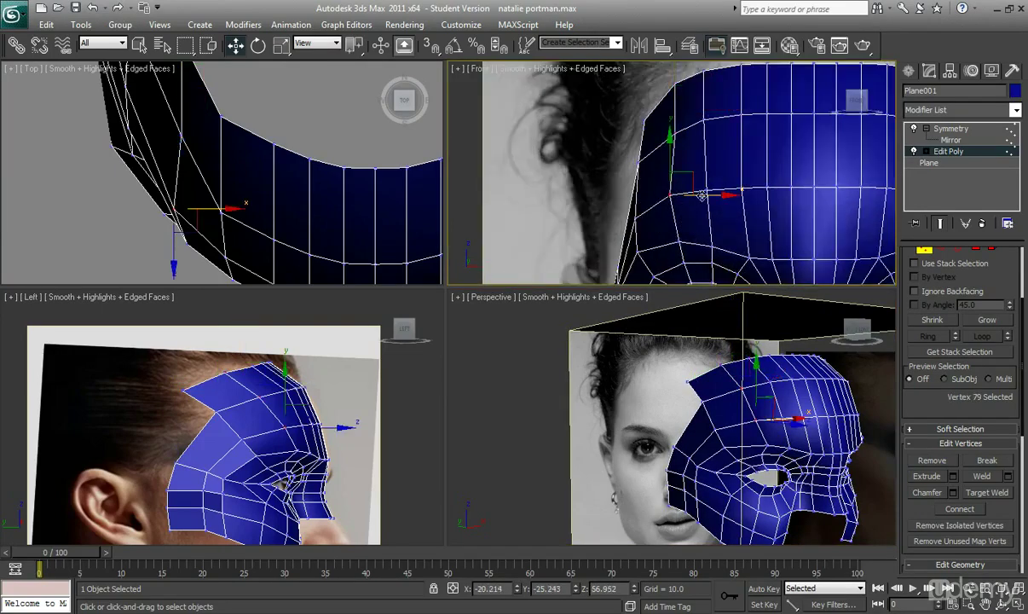
{"action": "left_click_drag", "start_coordinate": [708, 195], "coordinate": [710, 195]}
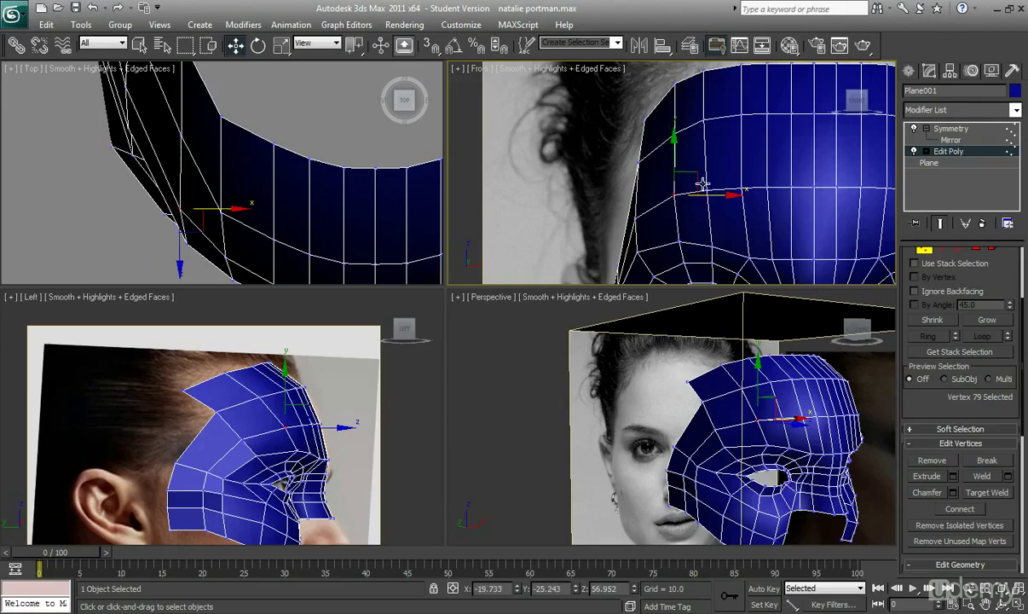
Fine-tune the vertex at the brow's outer end and the temple vertex above it in the side view
{"action": "scroll", "coordinate": [231, 439], "scroll_direction": "up", "scroll_amount": 2}
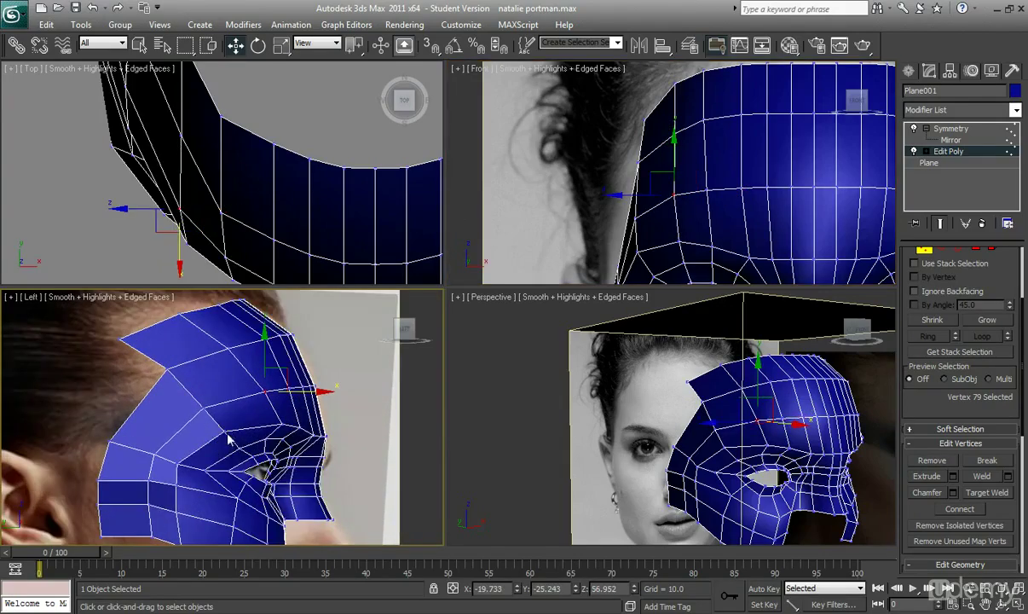
{"action": "middle_click_drag", "start_coordinate": [725, 478], "coordinate": [793, 469], "text": "alt"}
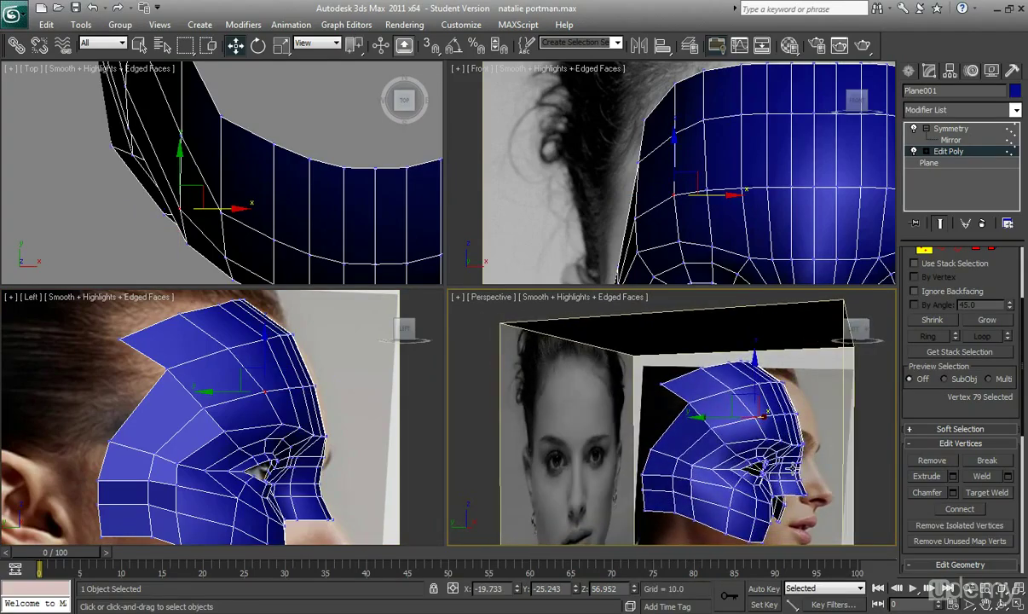
{"action": "left_click", "coordinate": [280, 425]}
{"action": "left_click", "coordinate": [222, 429]}
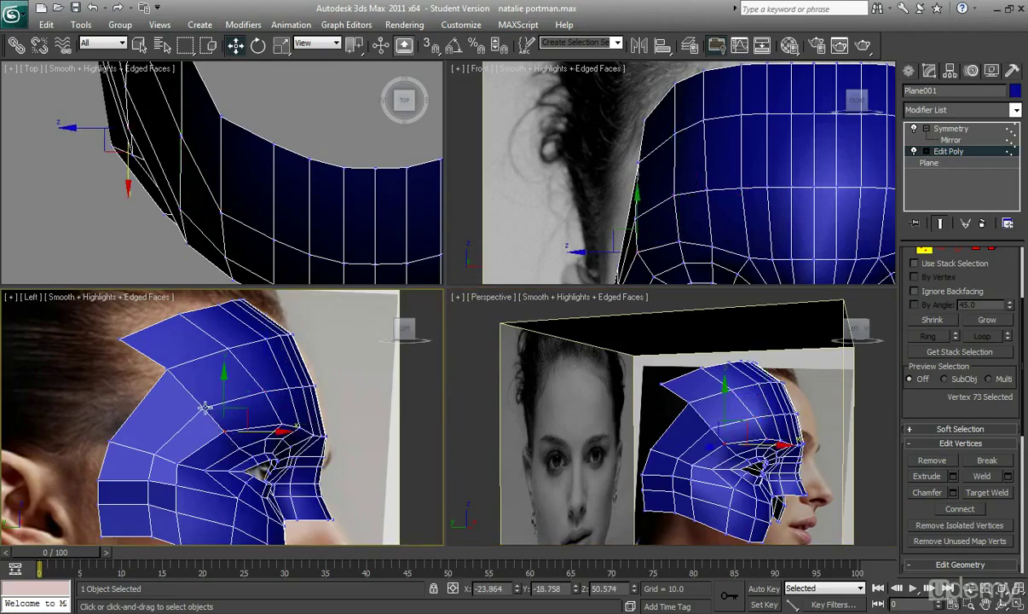
{"action": "left_click_drag", "start_coordinate": [247, 426], "coordinate": [257, 423]}
{"action": "left_click", "coordinate": [203, 412]}
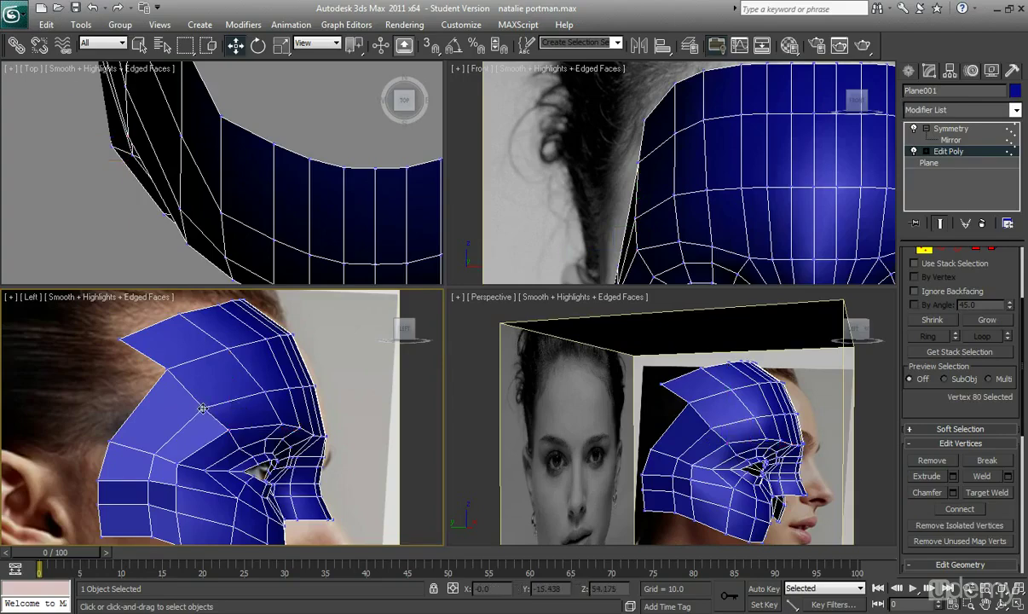
{"action": "left_click", "coordinate": [203, 407]}
{"action": "left_click_drag", "start_coordinate": [222, 389], "coordinate": [220, 390]}
Examine the face mesh against the reference photos in the side, front and perspective views
{"action": "scroll", "coordinate": [219, 390], "scroll_direction": "down", "scroll_amount": 2}
{"action": "middle_click_drag", "start_coordinate": [219, 390], "coordinate": [189, 336]}
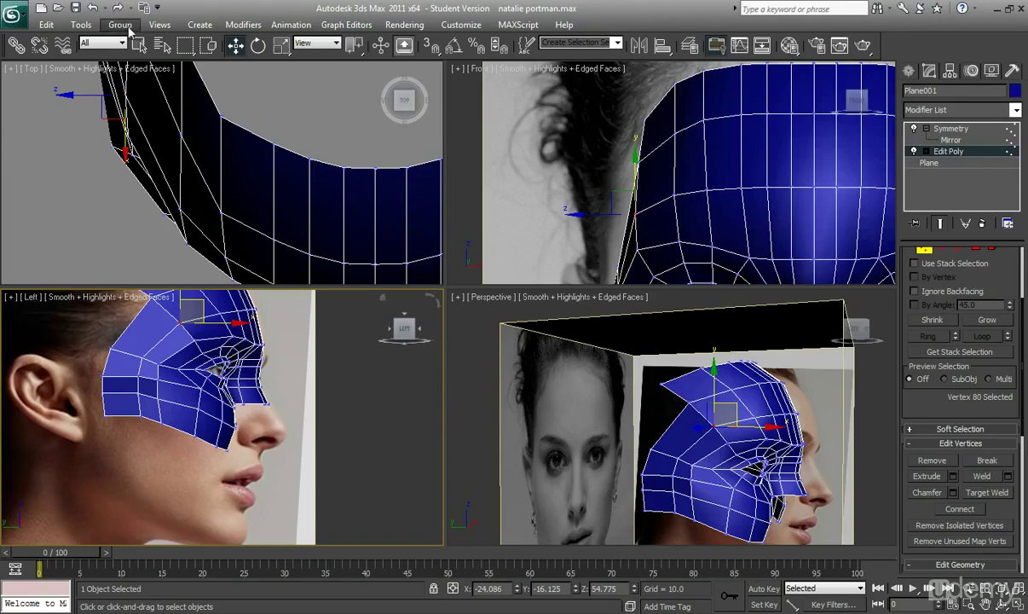
{"action": "middle_click_drag", "start_coordinate": [726, 207], "coordinate": [648, 164]}
{"action": "middle_click_drag", "start_coordinate": [715, 446], "coordinate": [646, 455]}
{"action": "scroll", "coordinate": [645, 454], "scroll_direction": "down", "scroll_amount": 3}
{"action": "scroll", "coordinate": [636, 436], "scroll_direction": "down", "scroll_amount": 2}
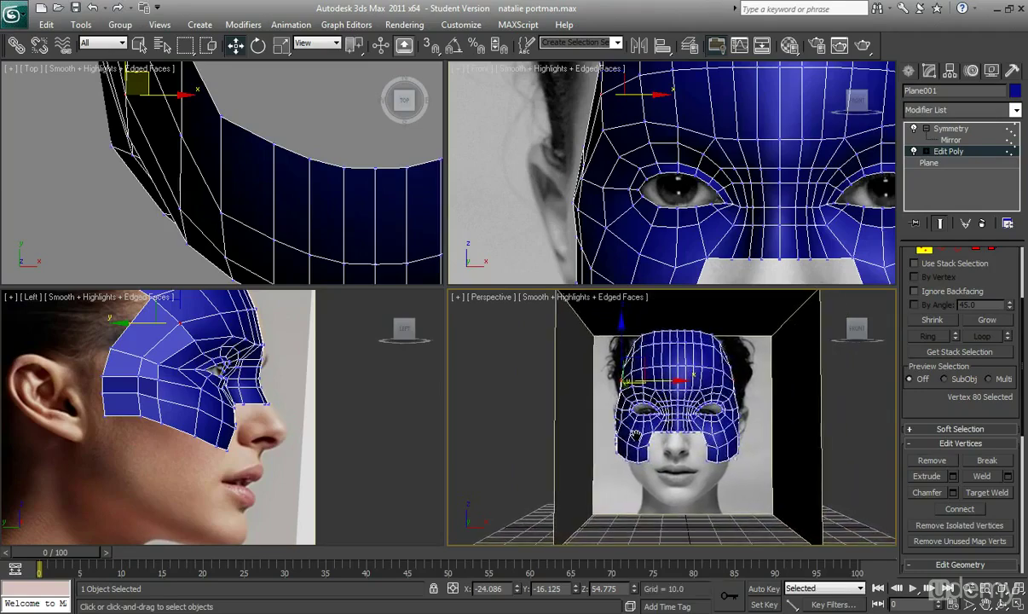
{"action": "middle_click_drag", "start_coordinate": [640, 274], "coordinate": [666, 108]}
{"action": "middle_click_drag", "start_coordinate": [642, 195], "coordinate": [602, 180]}
Extrude the six open bottom edges of the cheek downward and align the new strip with the front photo
{"action": "left_click", "coordinate": [941, 249]}
{"action": "scroll", "coordinate": [635, 227], "scroll_direction": "up", "scroll_amount": 3}
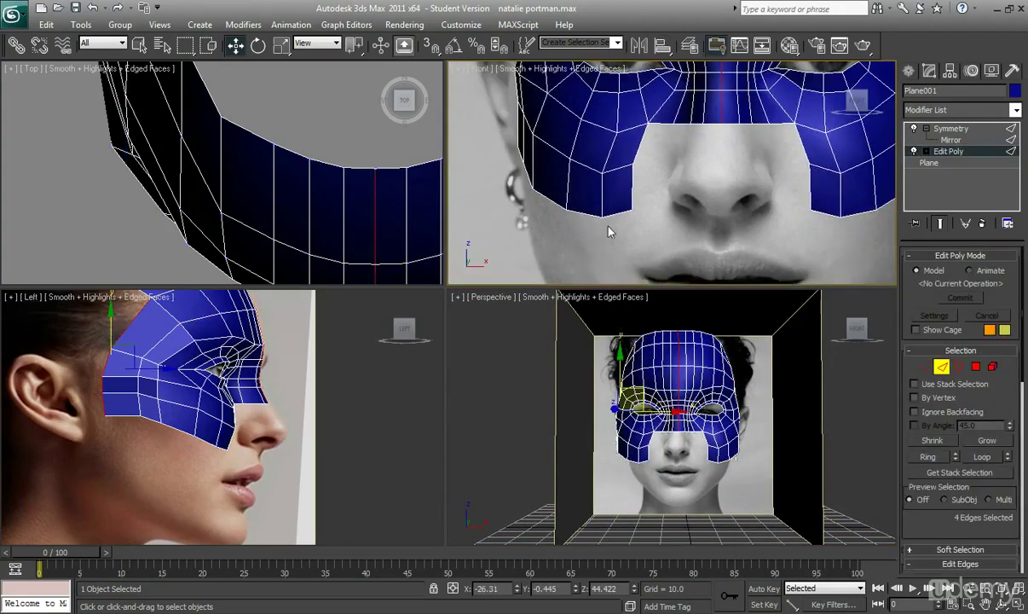
{"action": "left_click", "coordinate": [623, 213]}
{"action": "left_click", "coordinate": [583, 216], "text": "ctrl"}
{"action": "left_click", "coordinate": [550, 203], "text": "ctrl"}
{"action": "middle_click_drag", "start_coordinate": [549, 178], "coordinate": [536, 176]}
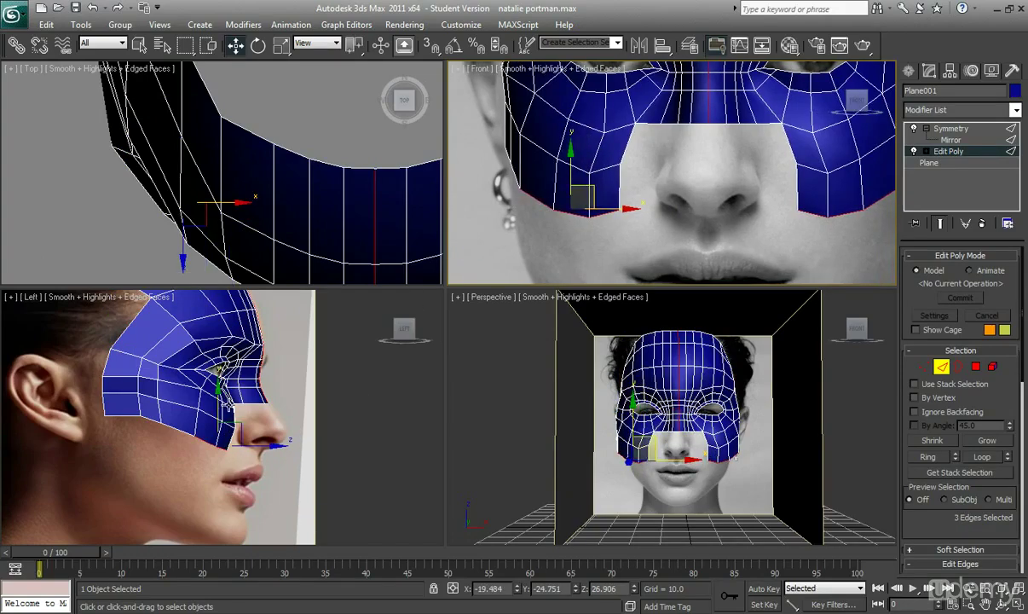
{"action": "left_click", "coordinate": [177, 429], "text": "ctrl"}
{"action": "left_click", "coordinate": [145, 417], "text": "ctrl"}
{"action": "left_click", "coordinate": [128, 415], "text": "ctrl"}
{"action": "middle_click_drag", "start_coordinate": [128, 415], "coordinate": [117, 413]}
{"action": "mouse_move", "coordinate": [176, 404]}
{"action": "left_mouse_down", "text": "shift"}
{"action": "mouse_move", "coordinate": [178, 422]}
{"action": "mouse_move", "coordinate": [180, 413]}
{"action": "left_mouse_up", "text": "shift"}
{"action": "middle_click_drag", "start_coordinate": [596, 234], "coordinate": [620, 213]}
{"action": "left_click_drag", "start_coordinate": [620, 214], "coordinate": [627, 216]}
{"action": "mouse_move", "coordinate": [605, 187]}
{"action": "middle_mouse_down"}
{"action": "mouse_move", "coordinate": [588, 202]}
{"action": "mouse_move", "coordinate": [588, 194]}
{"action": "middle_mouse_up"}
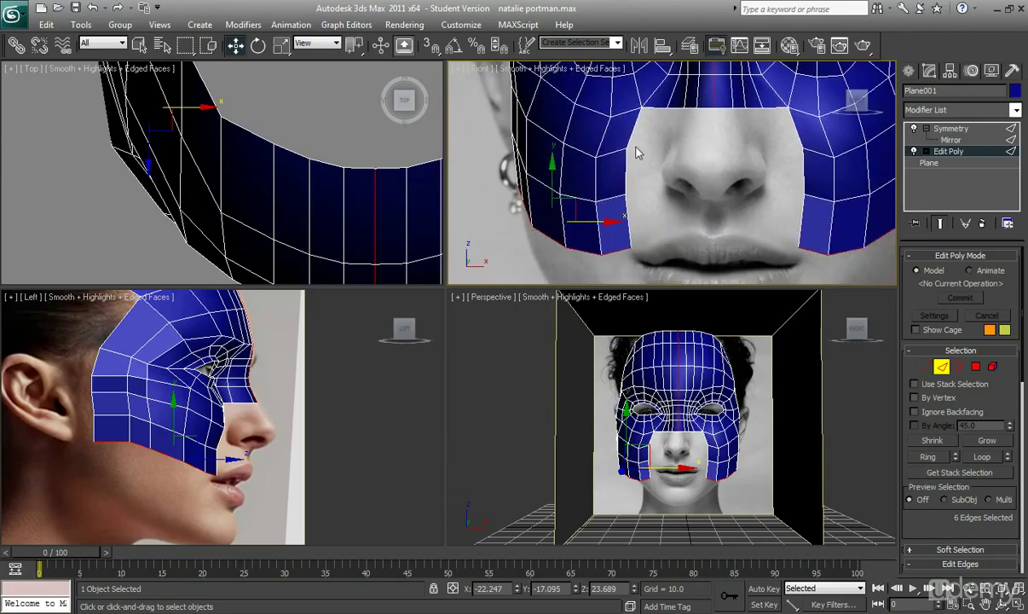
{"action": "left_click", "coordinate": [650, 234]}
Nudge the cheek vertex beside the nose opening's upper corner in the front view
{"action": "scroll", "coordinate": [669, 213], "scroll_direction": "down", "scroll_amount": 4}
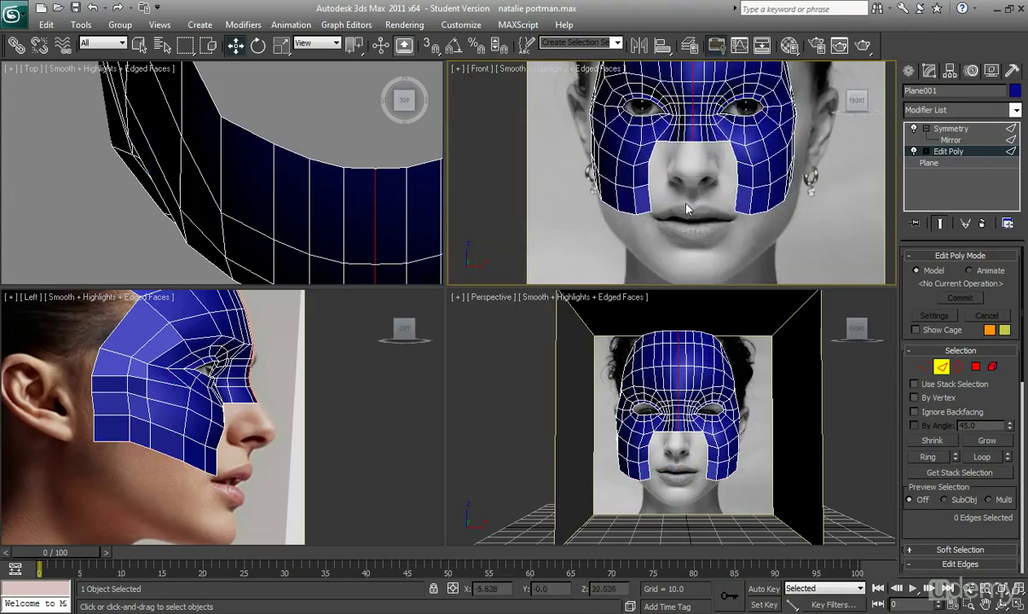
{"action": "scroll", "coordinate": [640, 103], "scroll_direction": "up", "scroll_amount": 2}
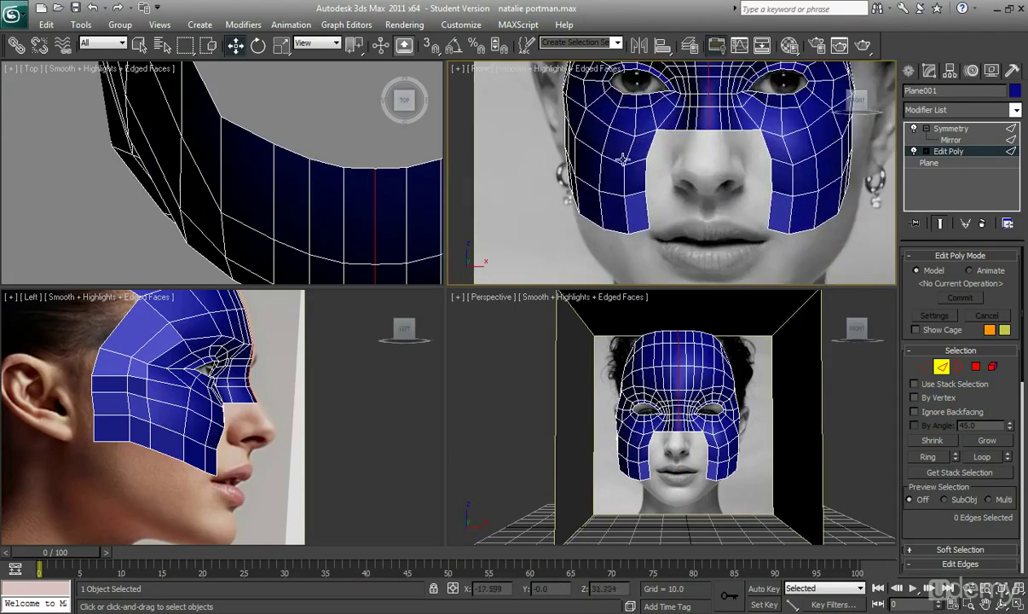
{"action": "key", "text": "1"}
{"action": "left_click_drag", "start_coordinate": [641, 139], "coordinate": [646, 143]}
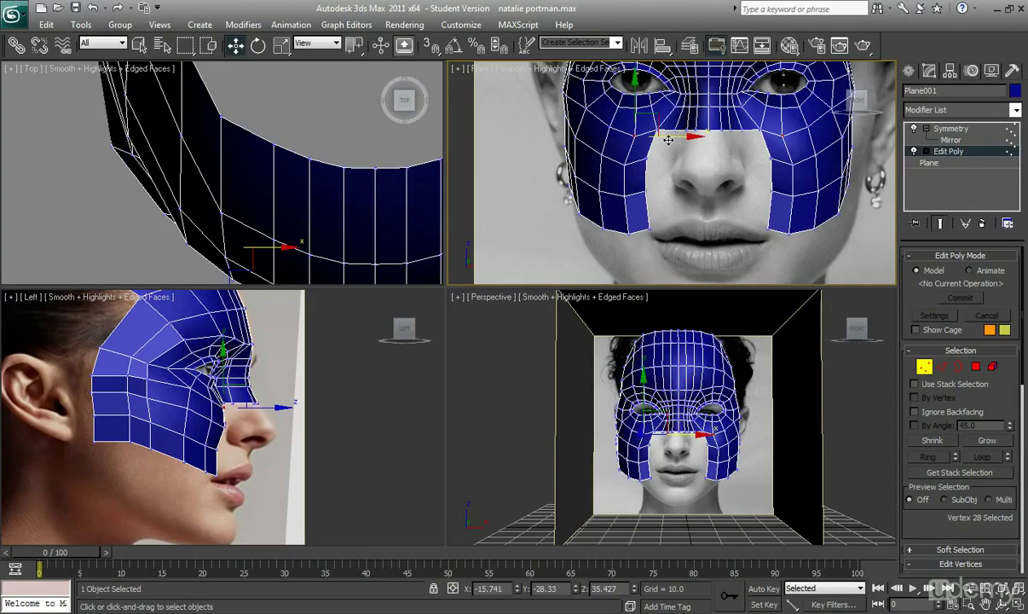
{"action": "left_click", "coordinate": [664, 160]}
Extrude the four open edges at the bottom of the nose bridge downward in the front view
{"action": "scroll", "coordinate": [650, 179], "scroll_direction": "up", "scroll_amount": 2}
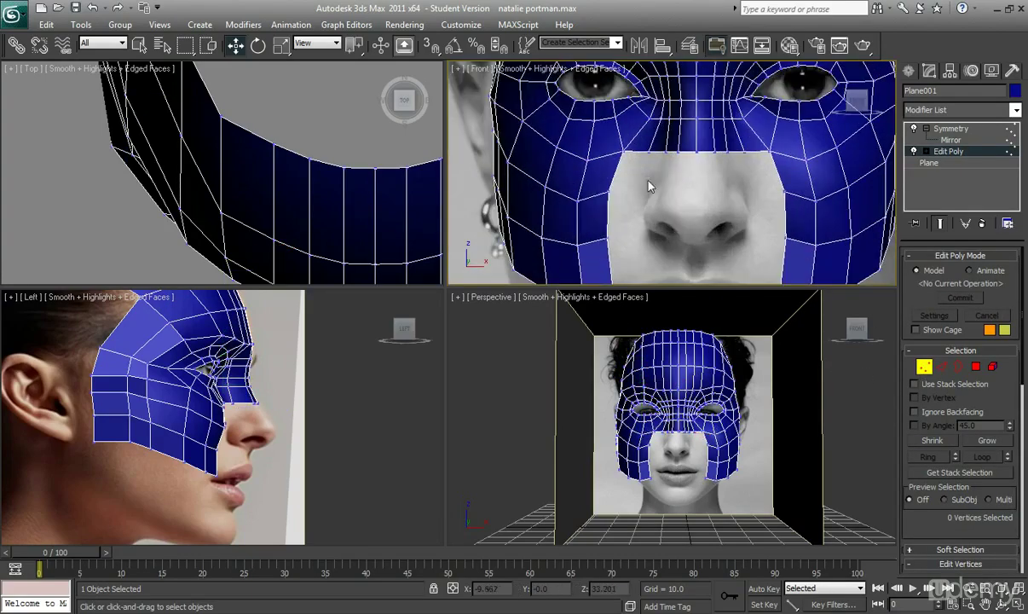
{"action": "key", "text": "2"}
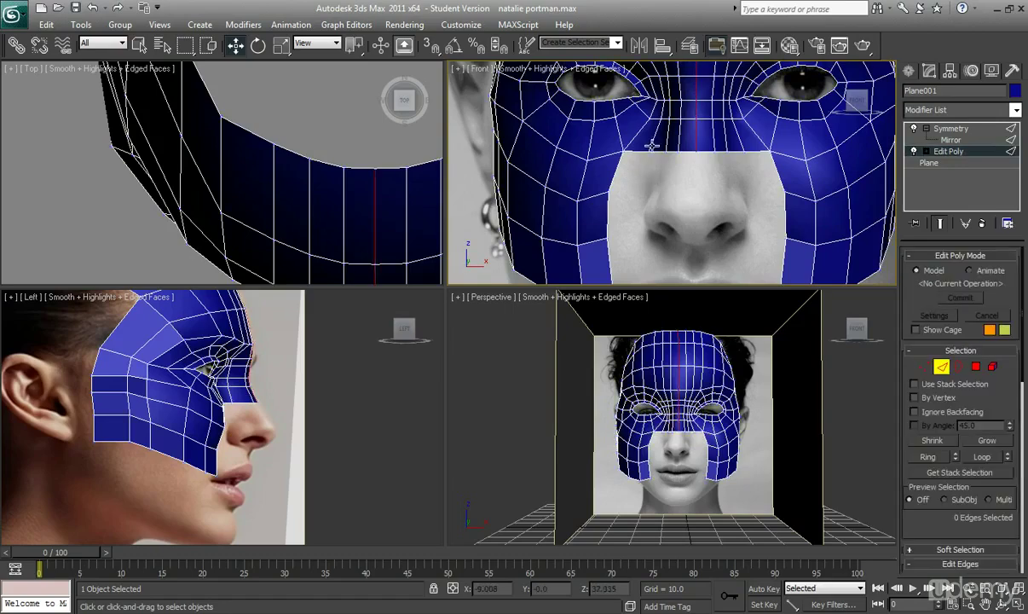
{"action": "left_click", "coordinate": [639, 151]}
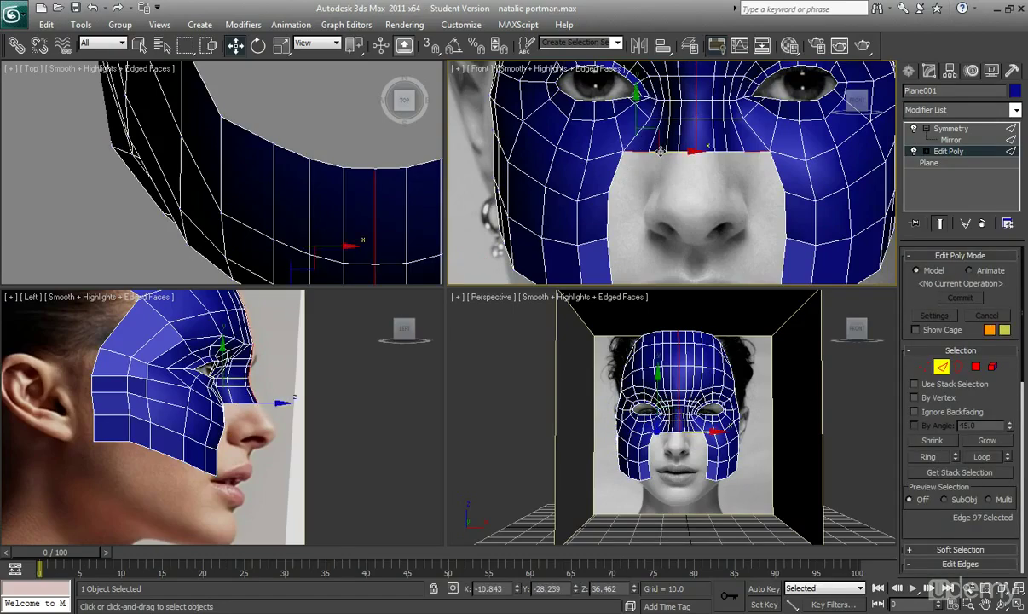
{"action": "left_click", "coordinate": [661, 151], "text": "ctrl"}
{"action": "left_click", "coordinate": [674, 152], "text": "ctrl"}
{"action": "left_click", "coordinate": [688, 151], "text": "ctrl"}
{"action": "middle_click_drag", "start_coordinate": [673, 132], "coordinate": [659, 139]}
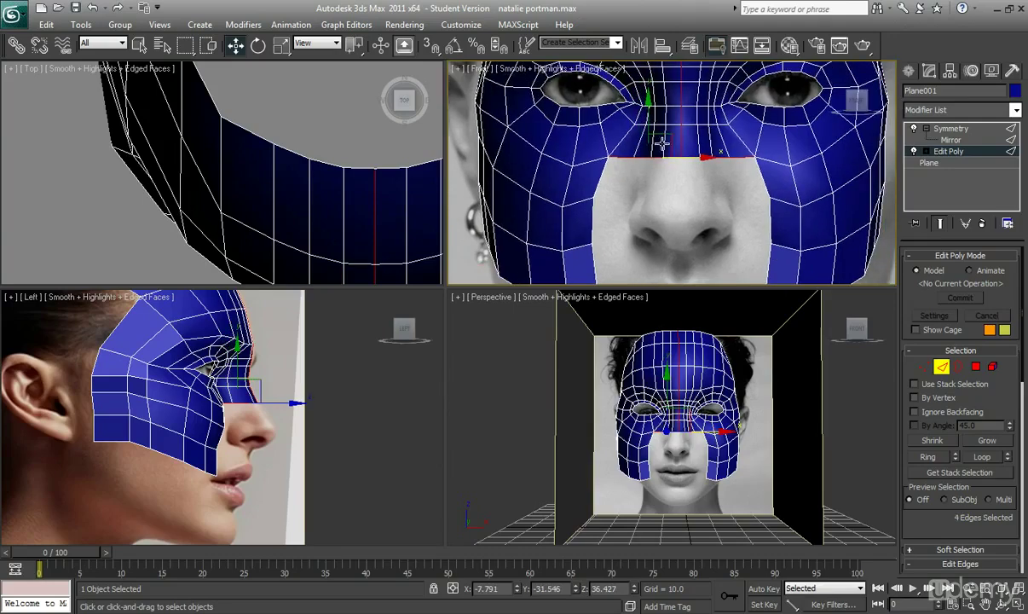
{"action": "left_click_drag", "start_coordinate": [657, 123], "coordinate": [654, 158], "text": "shift"}
Move the new nose edges about 2.8 units forward and 0.4 units up to follow the side profile
{"action": "scroll", "coordinate": [284, 421], "scroll_direction": "up", "scroll_amount": 4}
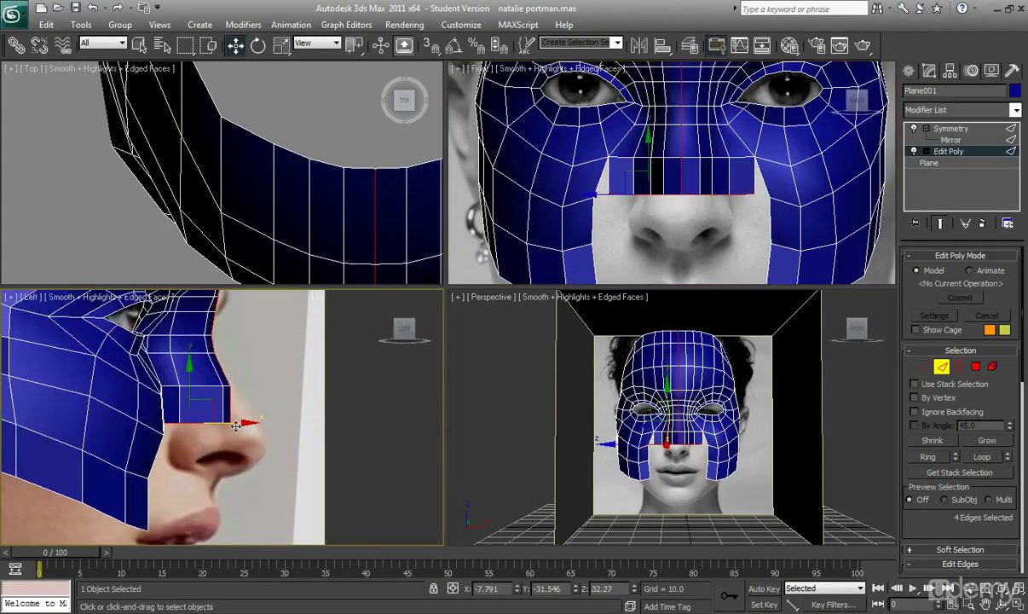
{"action": "left_click_drag", "start_coordinate": [235, 425], "coordinate": [260, 418]}
{"action": "scroll", "coordinate": [240, 422], "scroll_direction": "up", "scroll_amount": 1}
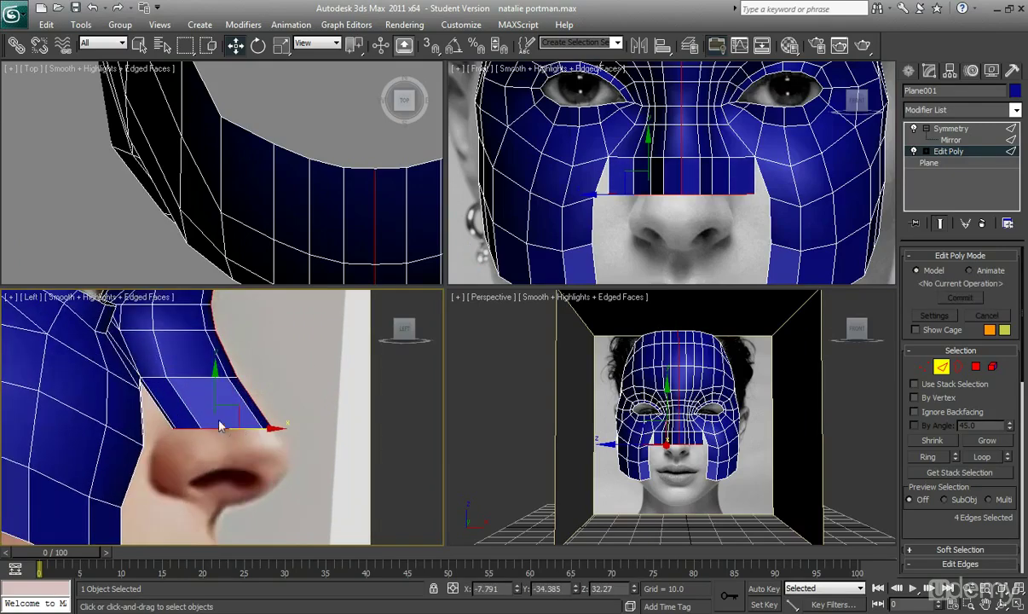
{"action": "mouse_move", "coordinate": [208, 393]}
{"action": "left_mouse_down"}
{"action": "mouse_move", "coordinate": [212, 369]}
{"action": "mouse_move", "coordinate": [209, 394]}
{"action": "left_mouse_up"}
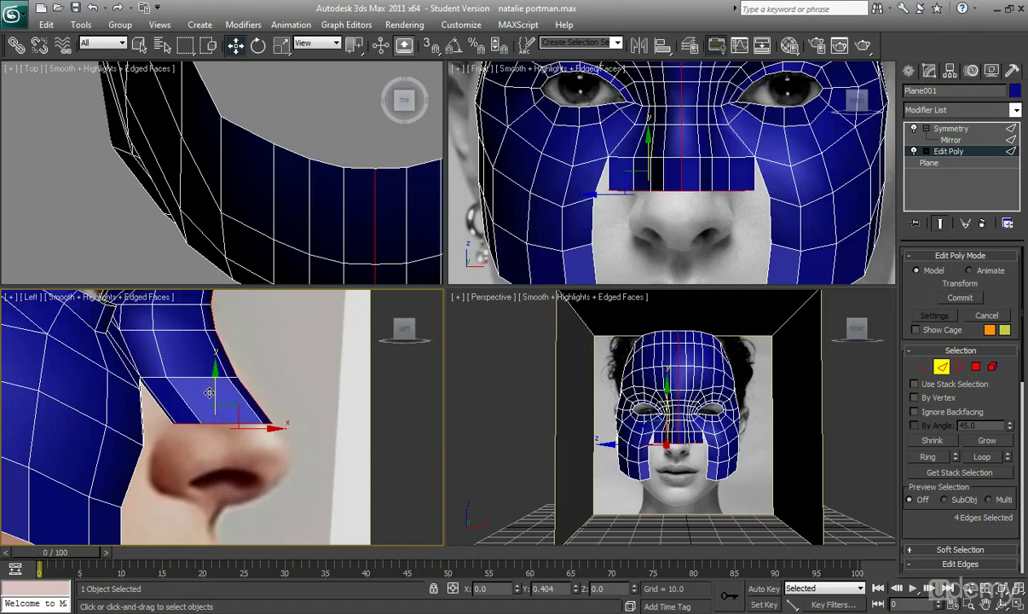
Target weld the outer bottom vertex of the nose strip to the neighbouring cheek vertex
{"action": "left_click", "coordinate": [924, 367]}
{"action": "scroll", "coordinate": [611, 217], "scroll_direction": "up", "scroll_amount": 3}
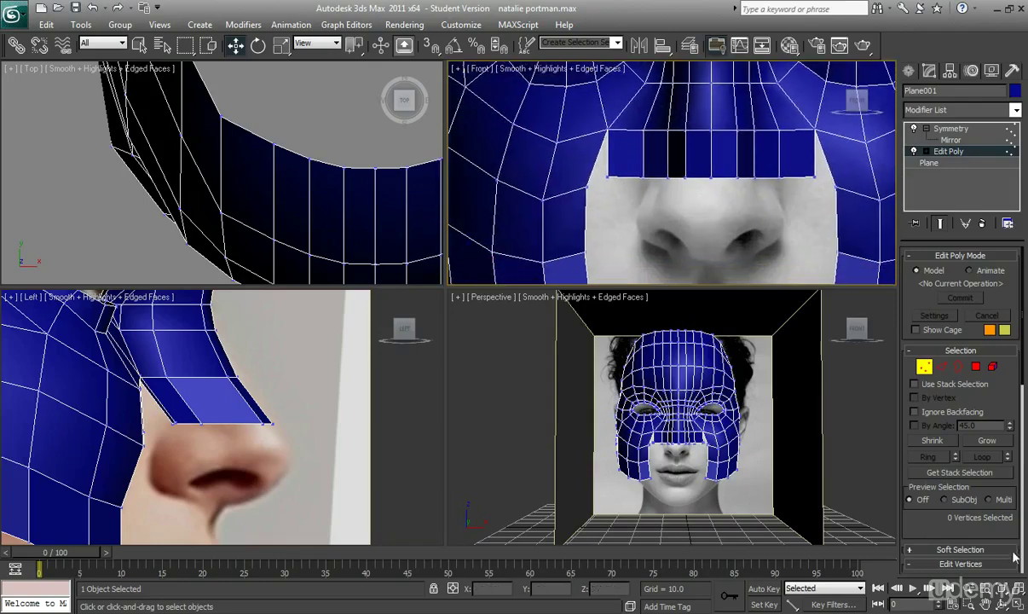
{"action": "scroll", "coordinate": [998, 534], "scroll_direction": "down", "scroll_amount": 3}
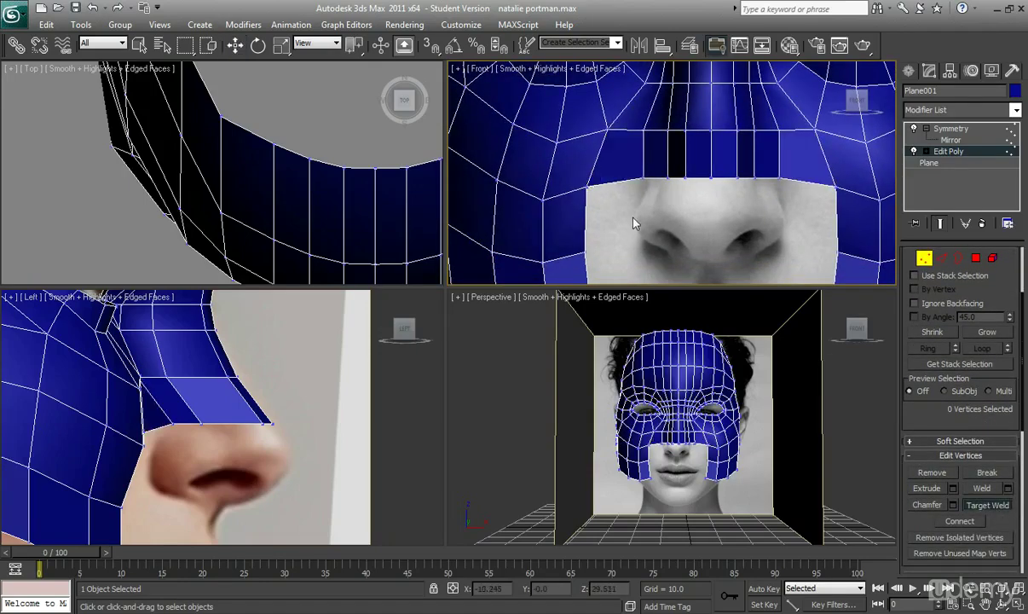
{"action": "scroll", "coordinate": [618, 209], "scroll_direction": "down", "scroll_amount": 3}
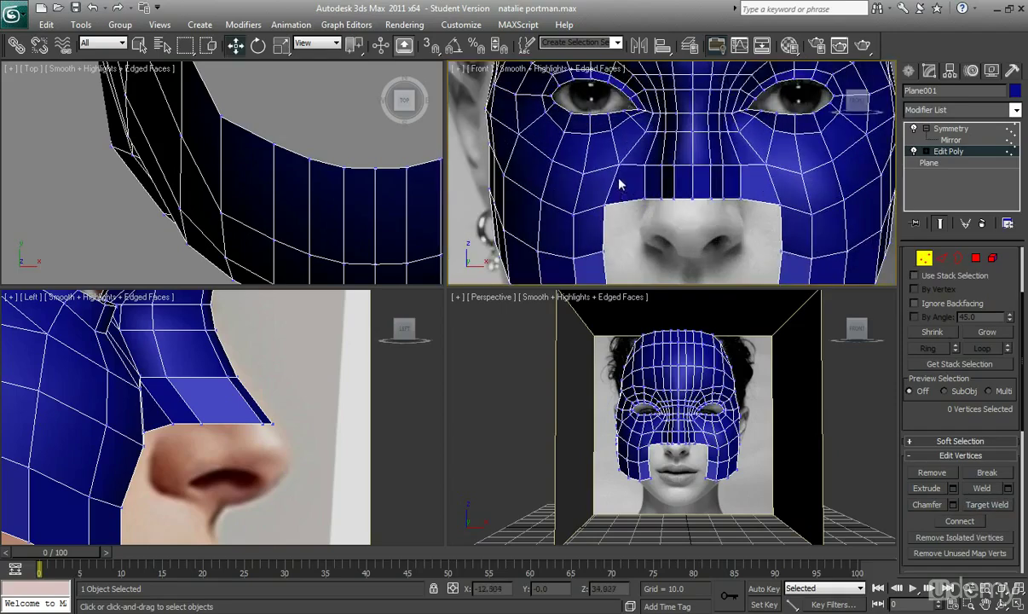
Lower the cheek vertex beside the nose strip about 0.8 units and lower the opening's upper corner vertex slightly
{"action": "left_click", "coordinate": [620, 172]}
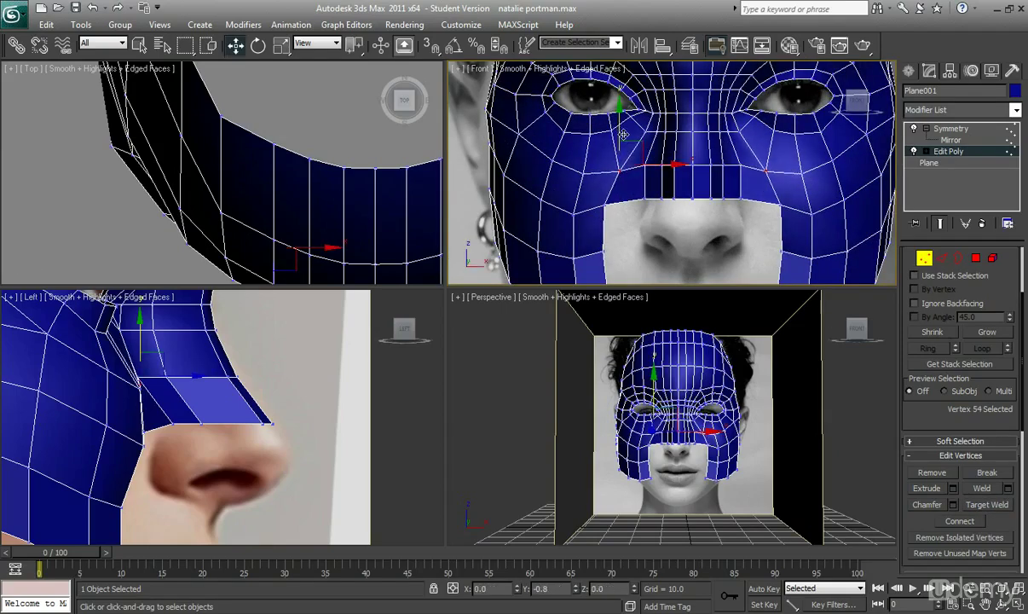
{"action": "left_click", "coordinate": [606, 201]}
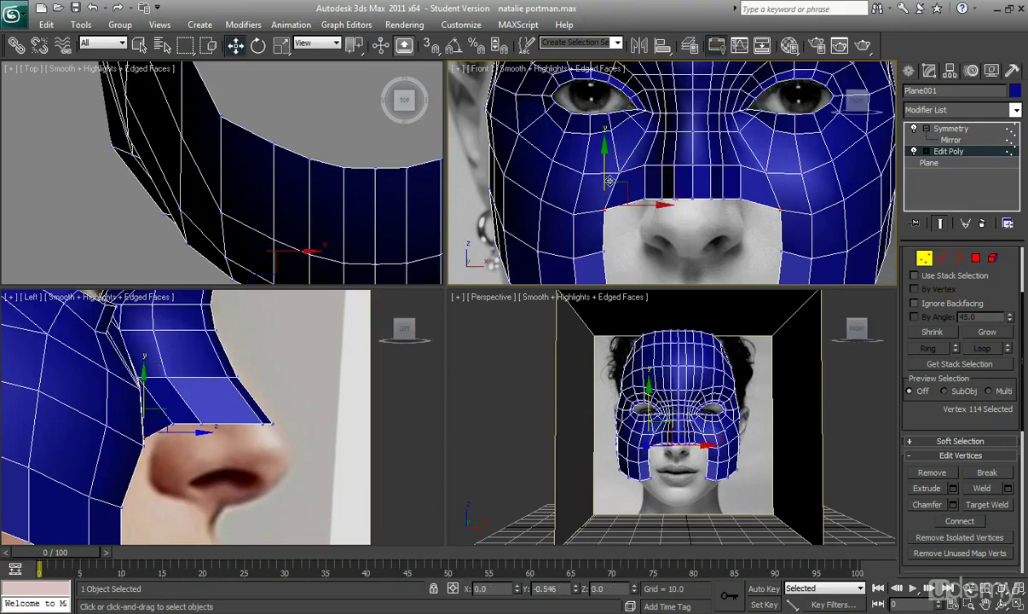
{"action": "left_click_drag", "start_coordinate": [609, 181], "coordinate": [612, 186]}
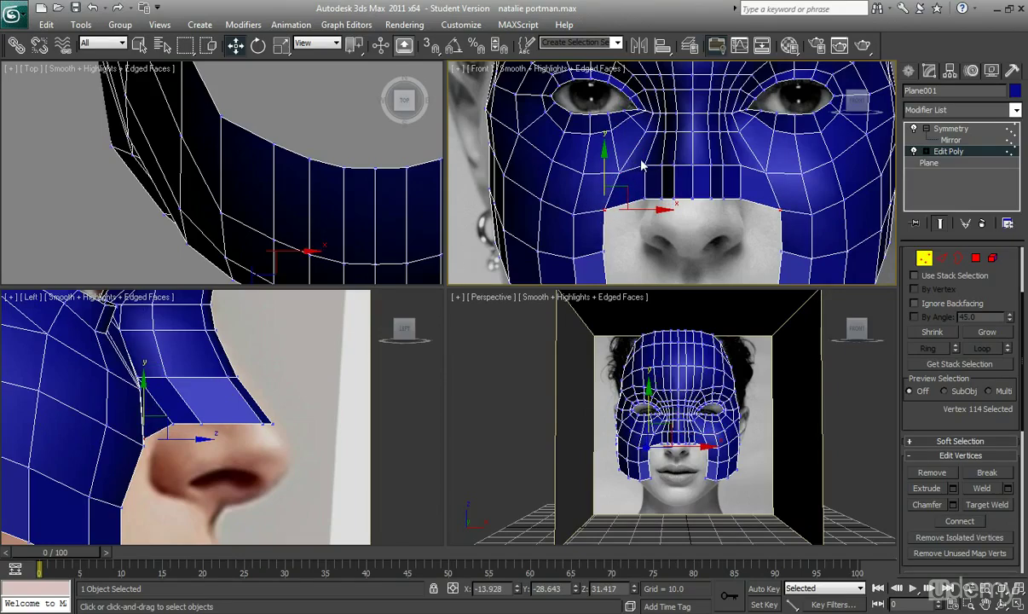
Spread the nose strip's bottom vertices outward in the front view to match the width of the nose
{"action": "left_click", "coordinate": [641, 182]}
{"action": "left_click_drag", "start_coordinate": [665, 210], "coordinate": [642, 211]}
{"action": "left_click_drag", "start_coordinate": [633, 167], "coordinate": [633, 170]}
{"action": "left_click_drag", "start_coordinate": [684, 212], "coordinate": [672, 202]}
{"action": "left_click", "coordinate": [674, 200]}
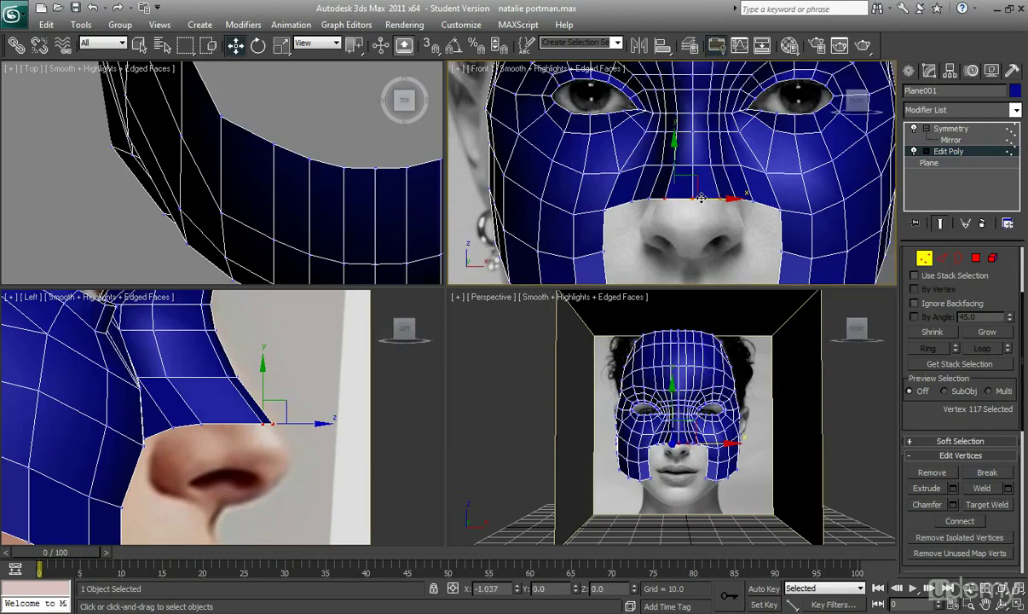
{"action": "left_click_drag", "start_coordinate": [697, 199], "coordinate": [645, 201]}
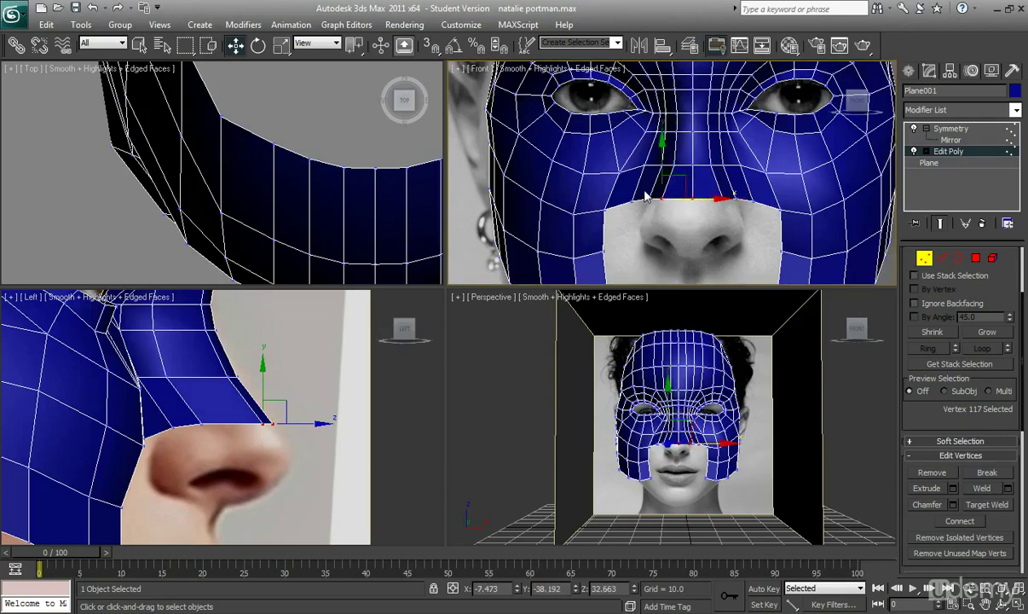
{"action": "left_click", "coordinate": [691, 197]}
{"action": "middle_click_drag", "start_coordinate": [706, 208], "coordinate": [701, 205]}
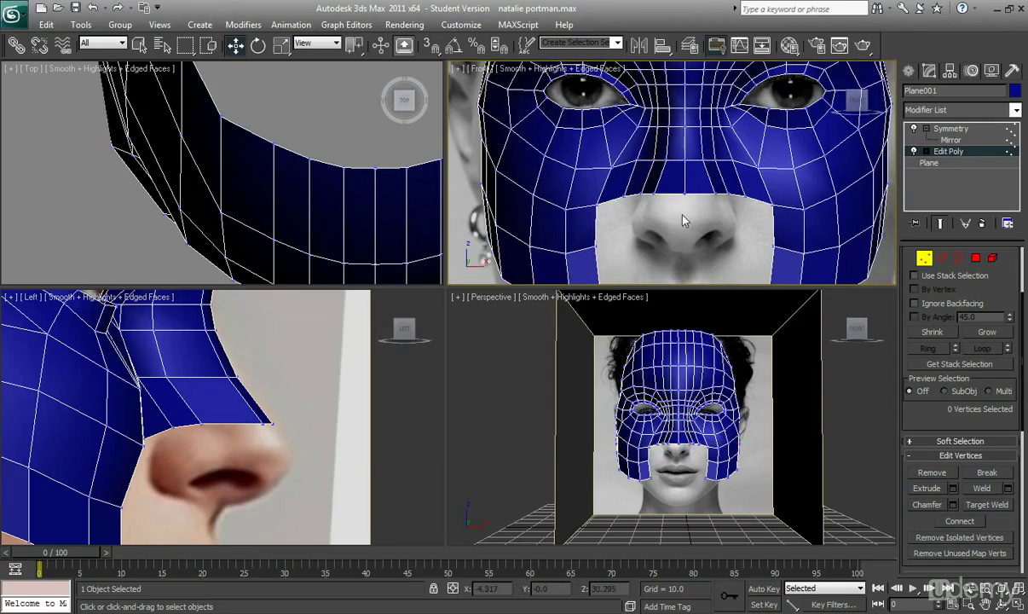
Move the nose strip's outer bottom vertex about 1.1 units back and 0.9 units down in the side view
{"action": "middle_click_drag", "start_coordinate": [785, 452], "coordinate": [600, 375], "text": "alt"}
{"action": "scroll", "coordinate": [733, 444], "scroll_direction": "up", "scroll_amount": 3}
{"action": "left_click", "coordinate": [612, 410]}
{"action": "middle_click_drag", "start_coordinate": [607, 412], "coordinate": [635, 460], "text": "alt"}
{"action": "left_click", "coordinate": [215, 432]}
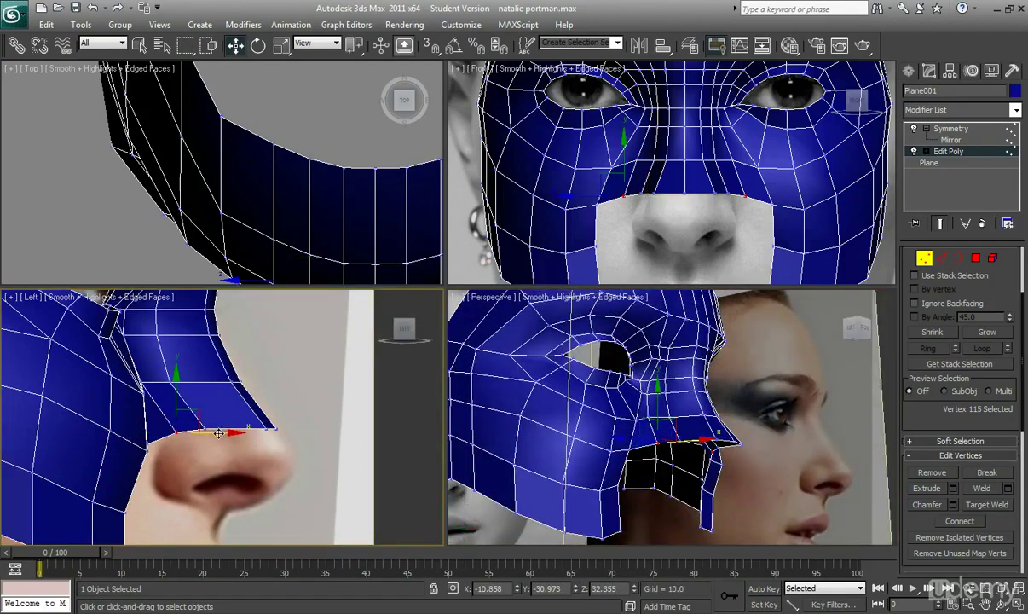
{"action": "left_click_drag", "start_coordinate": [218, 433], "coordinate": [200, 433]}
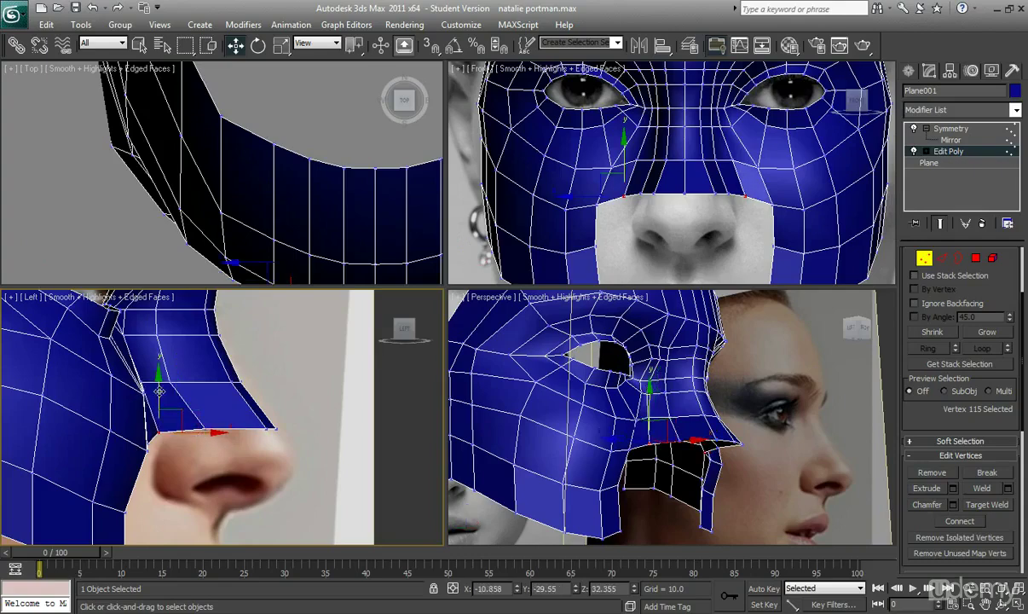
{"action": "left_click_drag", "start_coordinate": [158, 392], "coordinate": [177, 433]}
{"action": "middle_click_drag", "start_coordinate": [156, 460], "coordinate": [148, 422]}
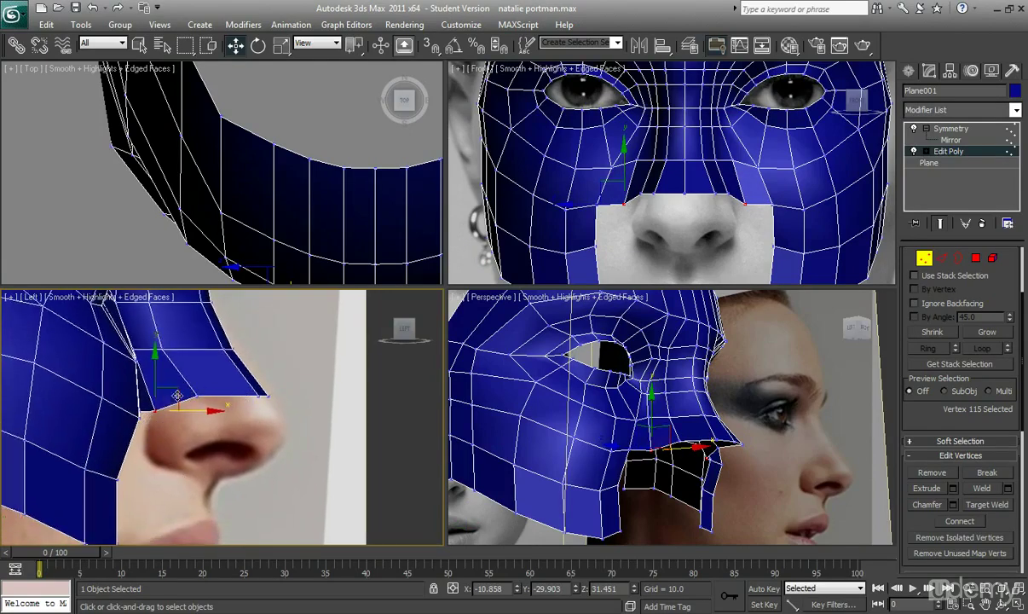
Reposition the two outer bottom vertices of the nose strip horizontally to fit the nostril's outline in the front view
{"action": "scroll", "coordinate": [618, 203], "scroll_direction": "up", "scroll_amount": 3}
{"action": "middle_click_drag", "start_coordinate": [620, 206], "coordinate": [627, 210]}
{"action": "mouse_move", "coordinate": [653, 213]}
{"action": "left_mouse_down"}
{"action": "mouse_move", "coordinate": [671, 213]}
{"action": "mouse_move", "coordinate": [653, 214]}
{"action": "left_mouse_up"}
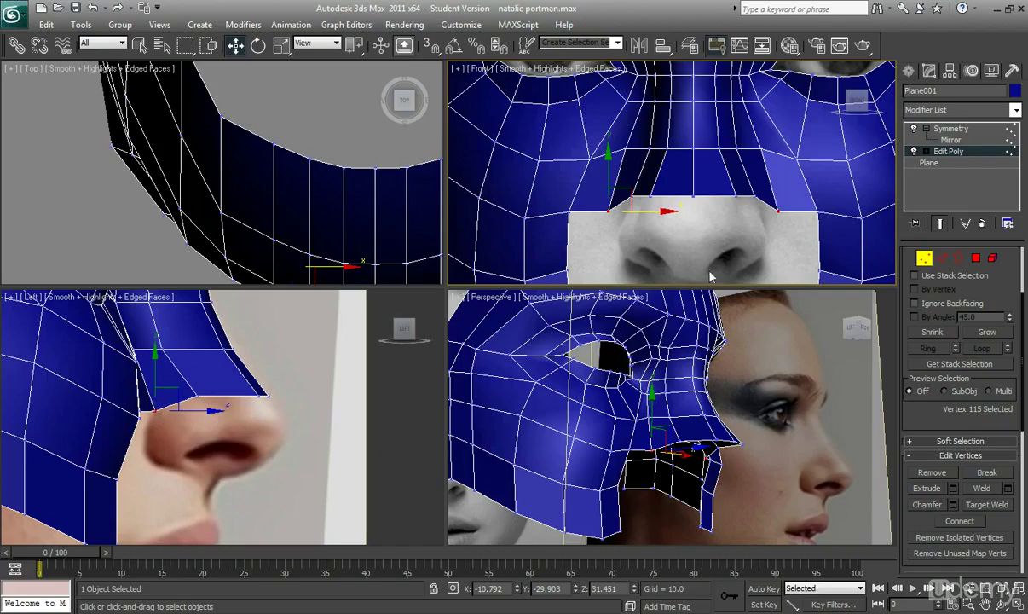
{"action": "middle_click_drag", "start_coordinate": [663, 221], "coordinate": [654, 232]}
{"action": "left_click_drag", "start_coordinate": [642, 222], "coordinate": [663, 224]}
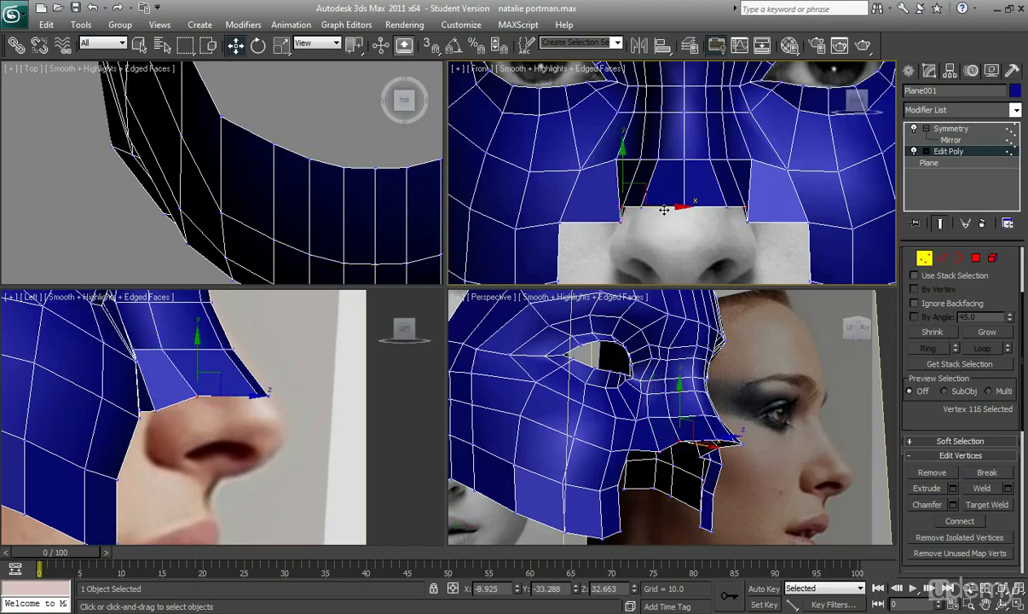
{"action": "left_click", "coordinate": [672, 210]}
{"action": "left_click_drag", "start_coordinate": [672, 209], "coordinate": [650, 208]}
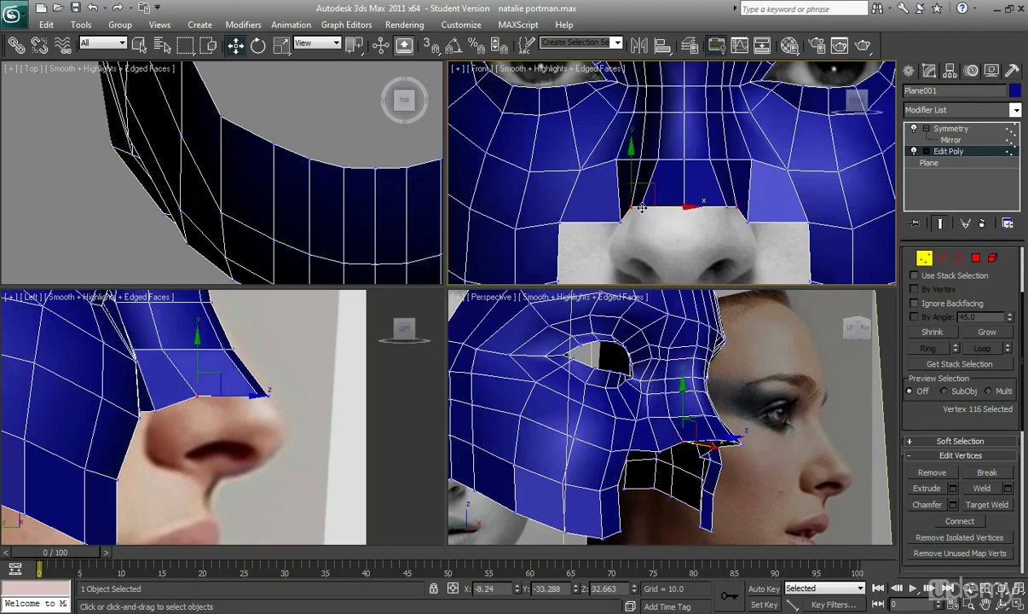
{"action": "left_click", "coordinate": [641, 208]}
{"action": "left_click", "coordinate": [679, 209]}
Move the vertex at the nose strip's upper outer corner about 0.9 units inward in the front view
{"action": "left_click", "coordinate": [663, 159]}
{"action": "left_click_drag", "start_coordinate": [663, 159], "coordinate": [670, 159]}
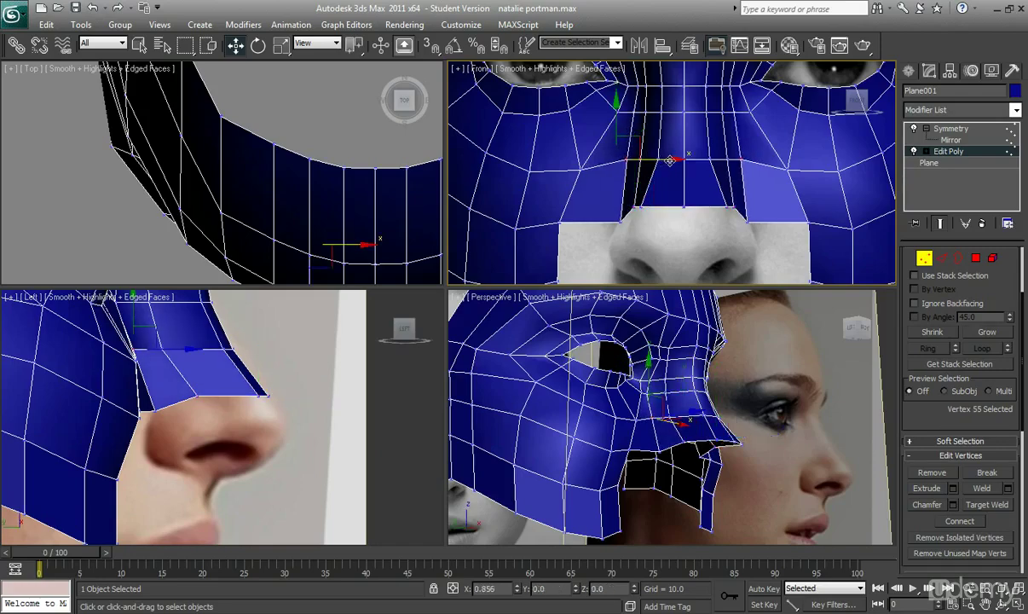
{"action": "middle_click_drag", "start_coordinate": [663, 150], "coordinate": [650, 190]}
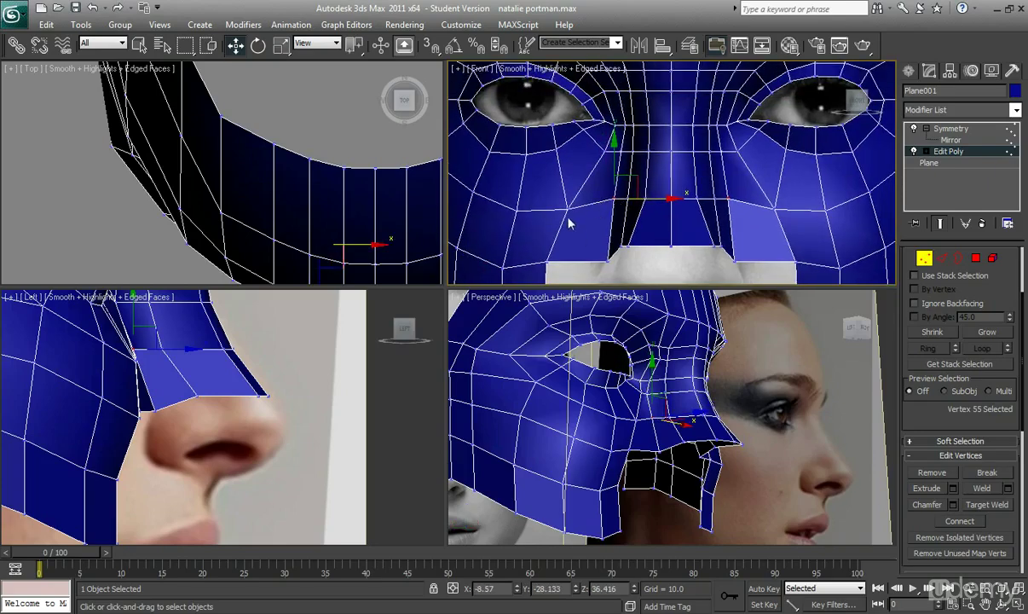
Move the nose strip's bottom vertex at the upper edge of the nostril about 0.4 units back in the side view
{"action": "left_click", "coordinate": [567, 208]}
{"action": "middle_click_drag", "start_coordinate": [573, 241], "coordinate": [573, 212]}
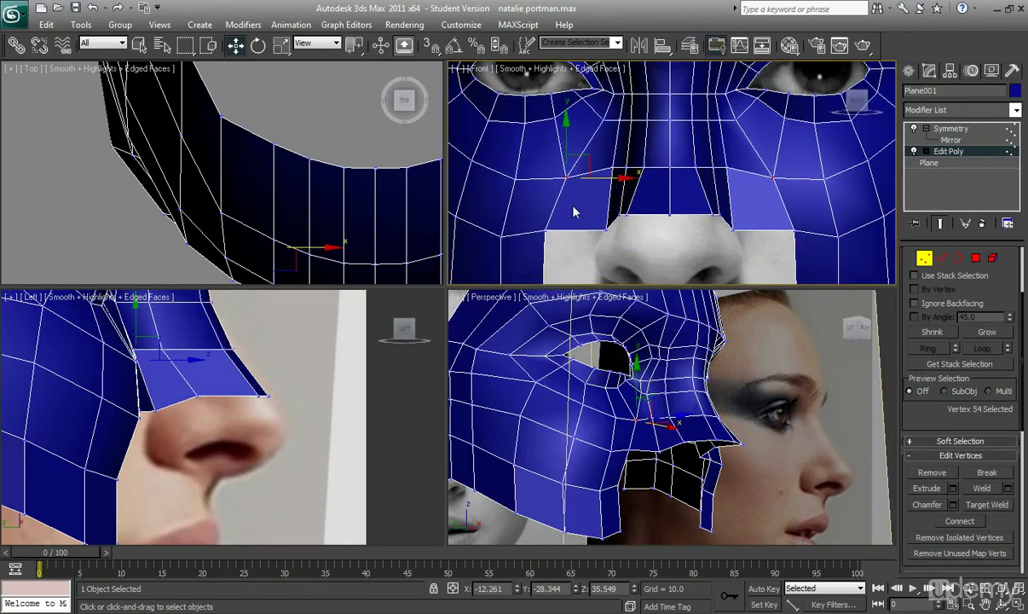
{"action": "left_click", "coordinate": [626, 169]}
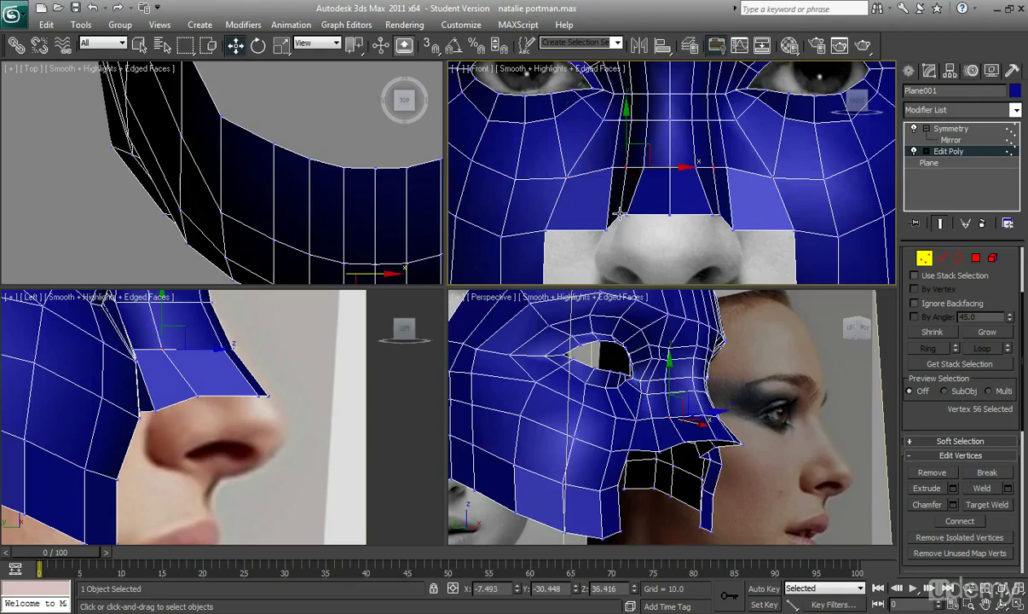
{"action": "left_click", "coordinate": [619, 214]}
{"action": "middle_click", "coordinate": [251, 389]}
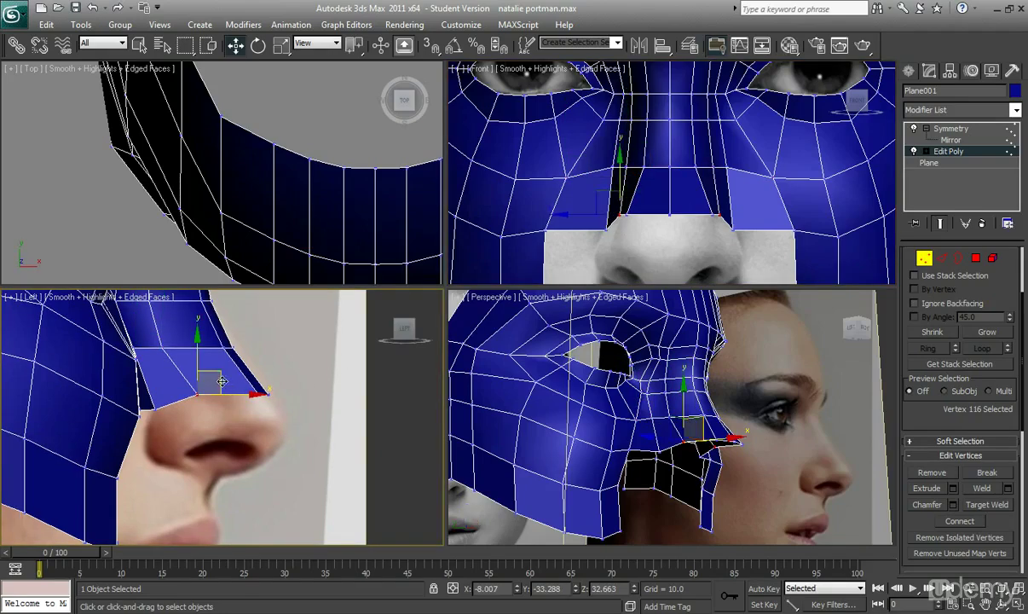
{"action": "left_click_drag", "start_coordinate": [220, 381], "coordinate": [216, 382]}
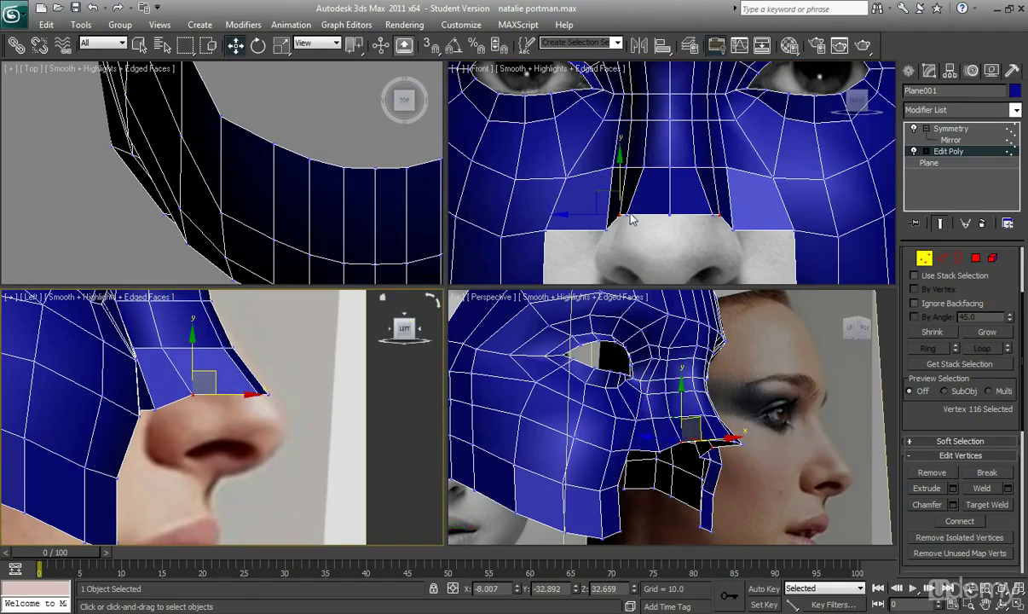
Extend the nose bridge's bottom edge down about 2.7 units and move the new outer vertex about 0.7 units outward
{"action": "left_click", "coordinate": [665, 215]}
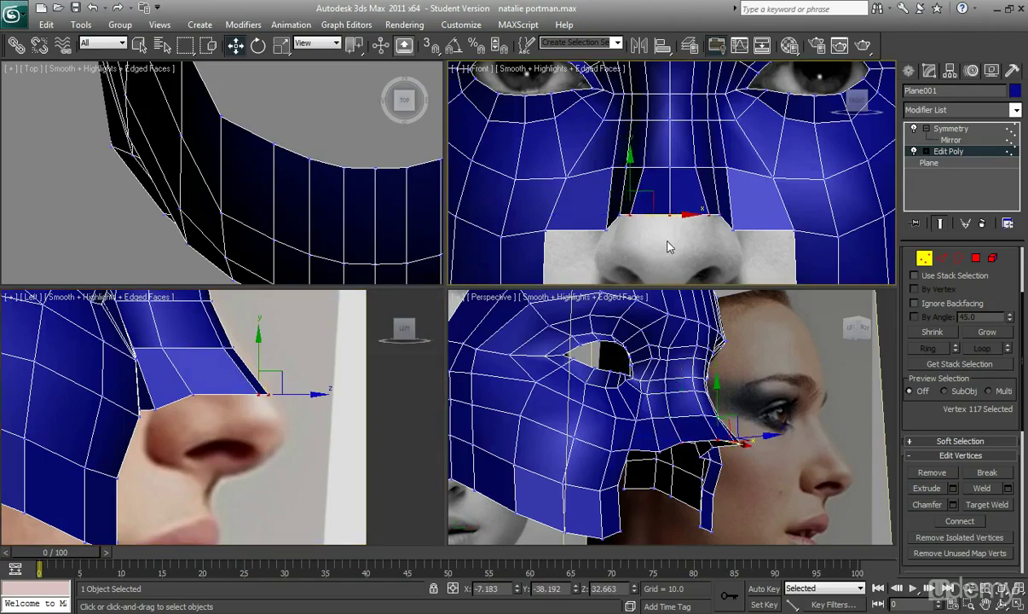
{"action": "middle_click_drag", "start_coordinate": [665, 237], "coordinate": [655, 213]}
{"action": "scroll", "coordinate": [654, 213], "scroll_direction": "down", "scroll_amount": 2}
{"action": "key", "text": "2"}
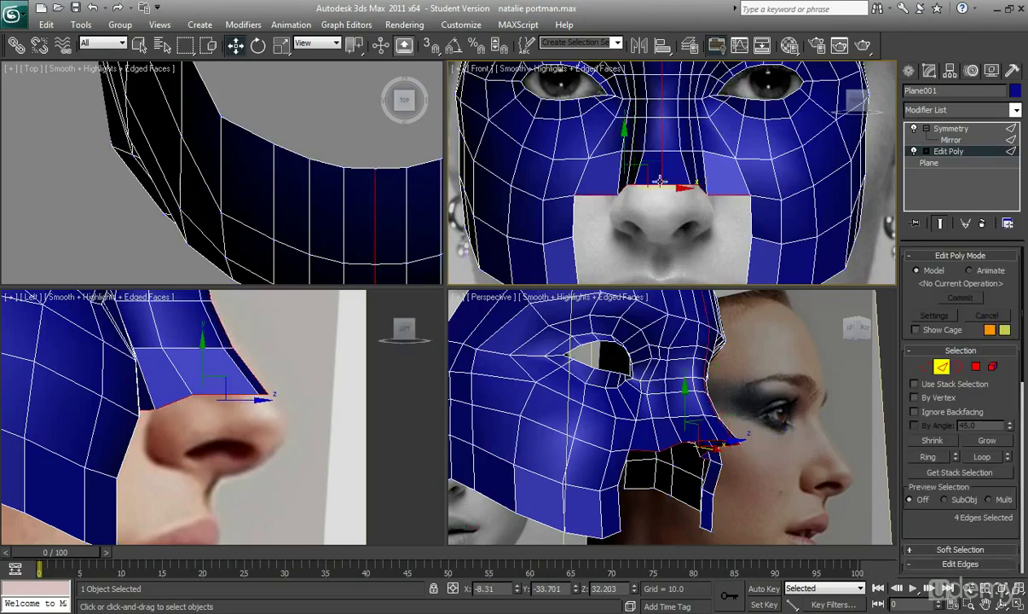
{"action": "left_click", "coordinate": [649, 183]}
{"action": "scroll", "coordinate": [648, 207], "scroll_direction": "up", "scroll_amount": 2}
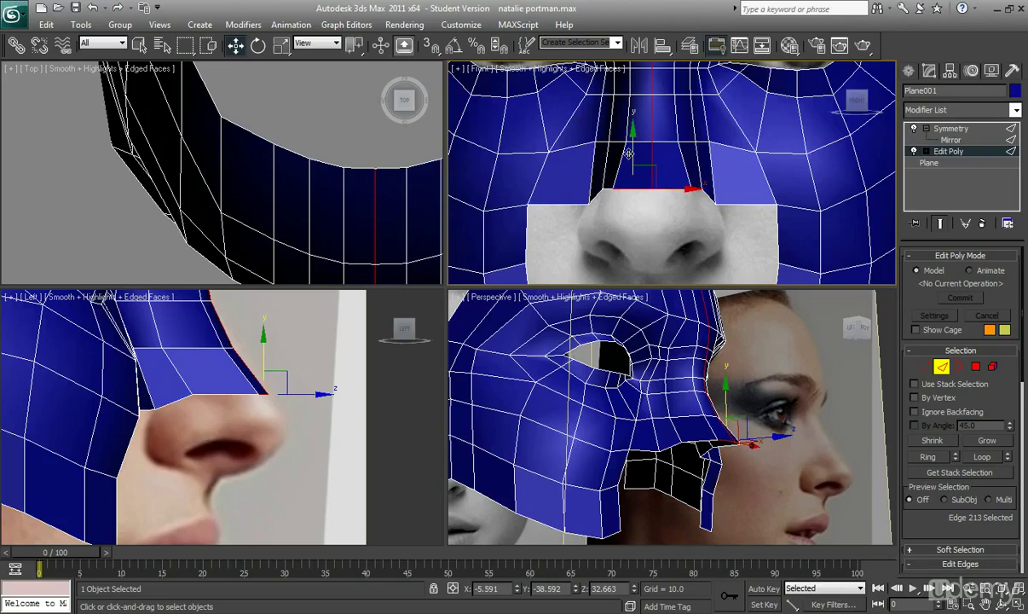
{"action": "mouse_move", "coordinate": [648, 193]}
{"action": "left_mouse_down", "text": "shift"}
{"action": "mouse_move", "coordinate": [636, 181]}
{"action": "mouse_move", "coordinate": [637, 193]}
{"action": "left_mouse_up", "text": "shift"}
{"action": "left_click", "coordinate": [924, 367]}
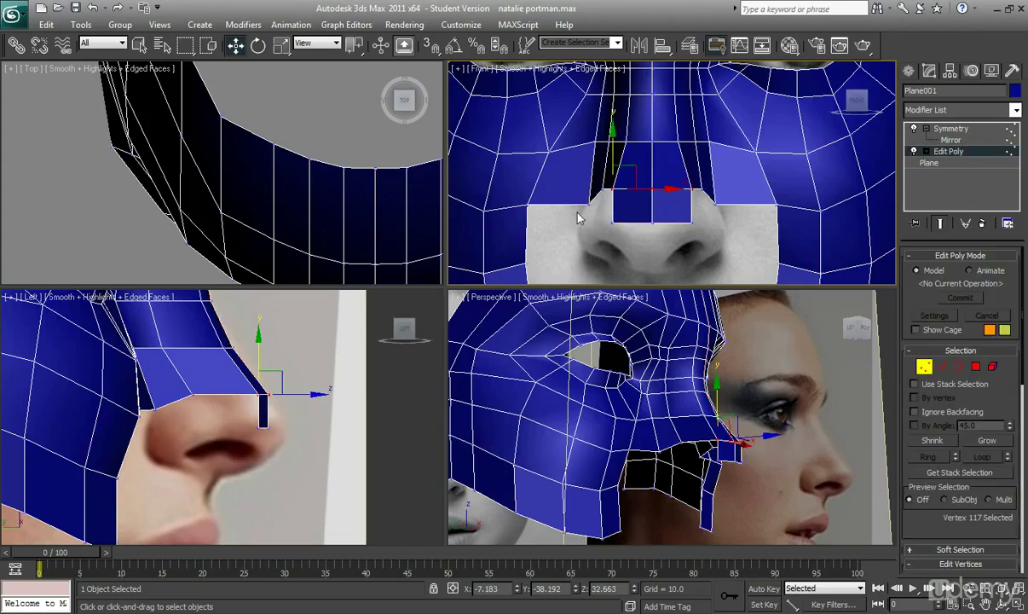
{"action": "left_click_drag", "start_coordinate": [646, 224], "coordinate": [637, 224]}
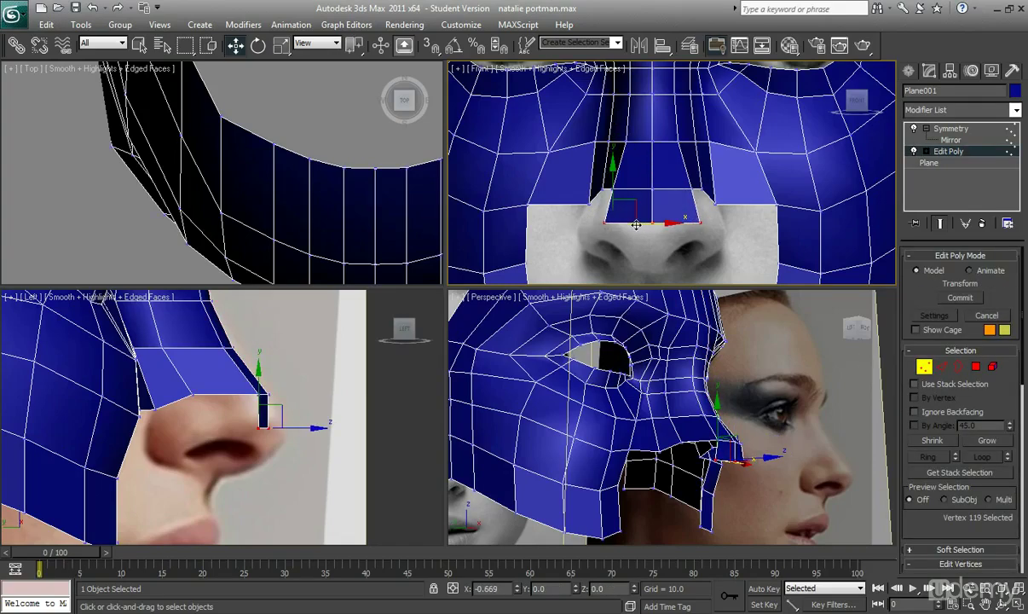
Extend the nose tip's bottom edge down another 1.7 units or so and move the edge above it about 1.5 units forward
{"action": "left_click", "coordinate": [945, 369]}
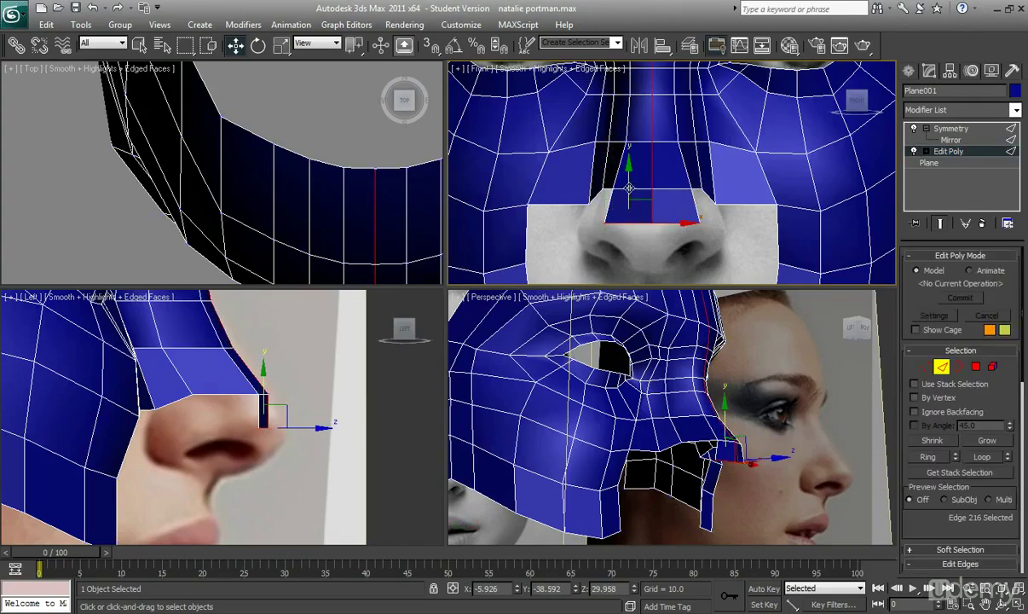
{"action": "left_click_drag", "start_coordinate": [635, 189], "coordinate": [645, 221], "text": "shift"}
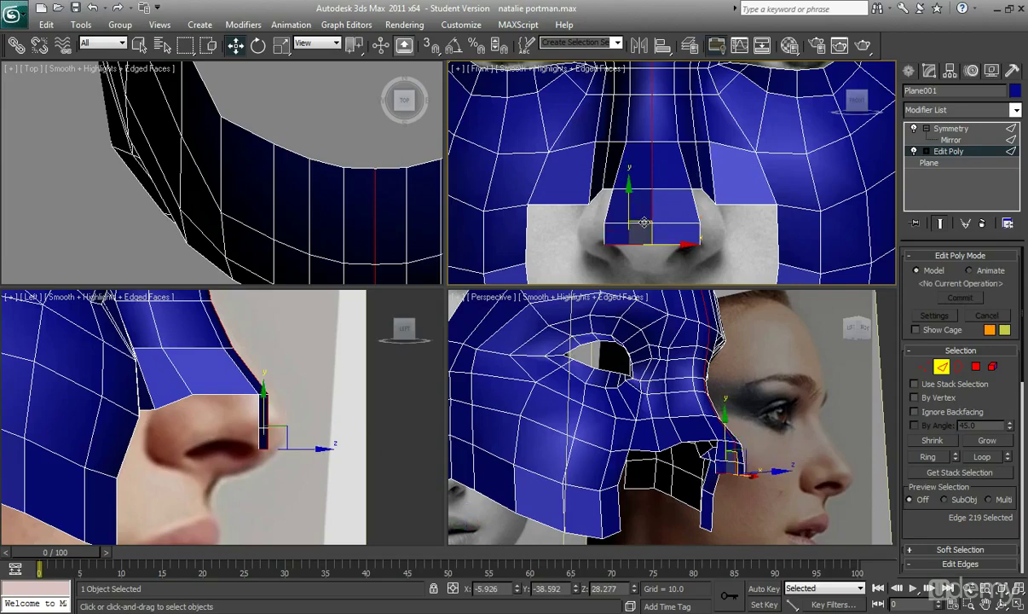
{"action": "left_click", "coordinate": [264, 417]}
{"action": "scroll", "coordinate": [300, 435], "scroll_direction": "up", "scroll_amount": 1}
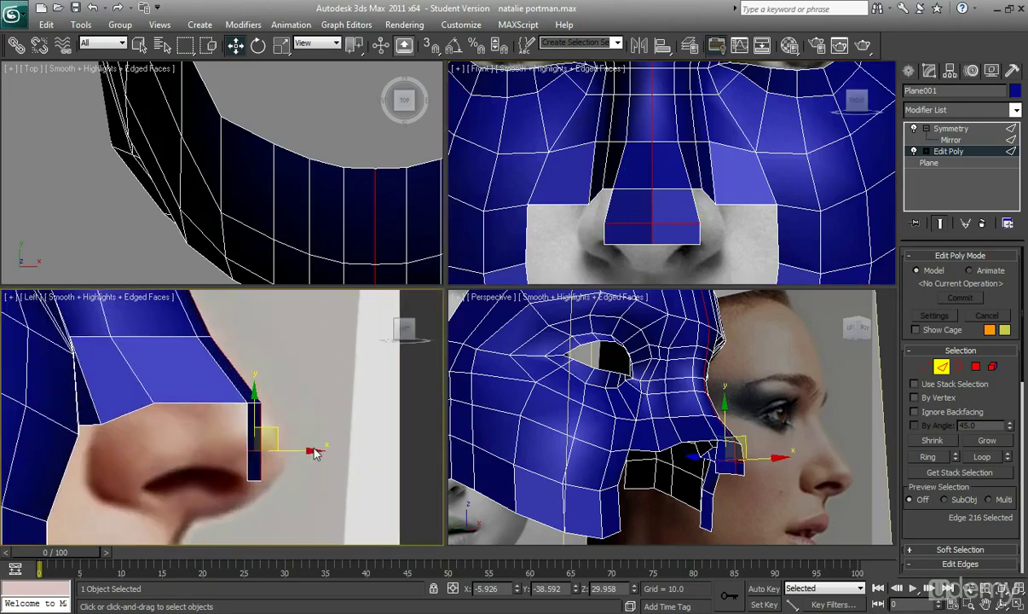
{"action": "left_click_drag", "start_coordinate": [310, 451], "coordinate": [337, 449]}
{"action": "middle_click_drag", "start_coordinate": [336, 448], "coordinate": [318, 384]}
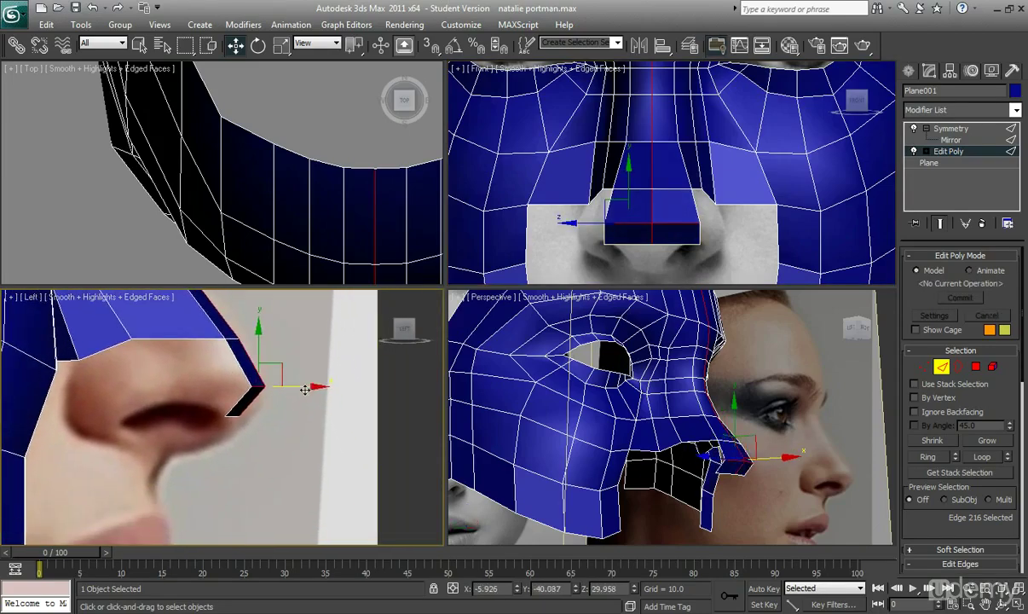
Move the nose tip's bottom edge about 1 unit forward and its outer vertex about 0.8 units inward
{"action": "left_click", "coordinate": [625, 245]}
{"action": "middle_click_drag", "start_coordinate": [356, 440], "coordinate": [346, 430]}
{"action": "left_click_drag", "start_coordinate": [272, 407], "coordinate": [291, 406]}
{"action": "middle_click_drag", "start_coordinate": [641, 263], "coordinate": [636, 243]}
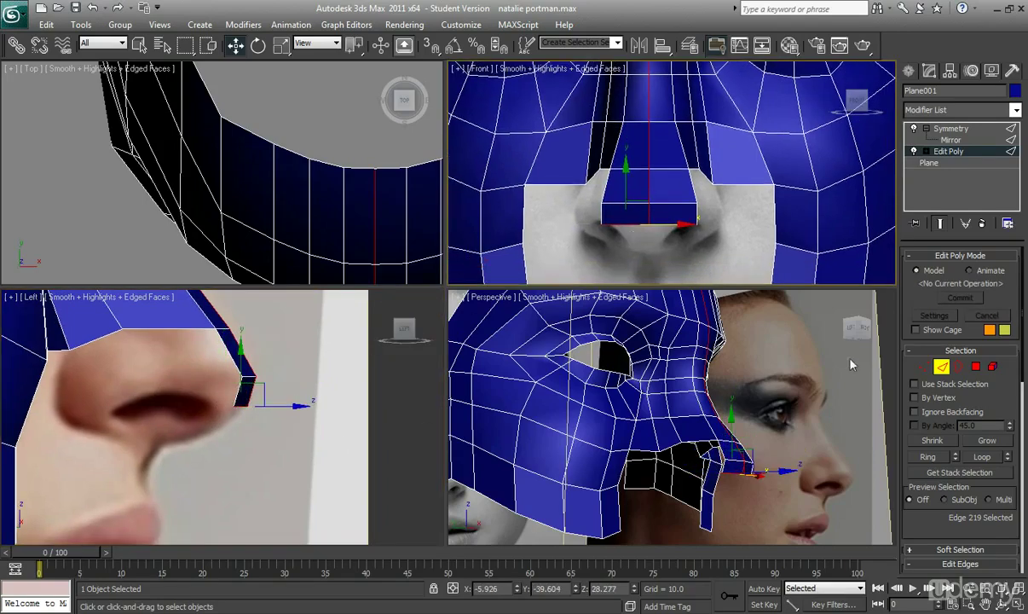
{"action": "left_click", "coordinate": [924, 367]}
{"action": "mouse_move", "coordinate": [592, 224]}
{"action": "left_mouse_down"}
{"action": "mouse_move", "coordinate": [588, 216]}
{"action": "mouse_move", "coordinate": [653, 224]}
{"action": "mouse_move", "coordinate": [612, 225]}
{"action": "left_mouse_up"}
Extend the nose tip's bottom edge down about 2 units and pull the new edge about 2.8 units back along the profile
{"action": "left_click", "coordinate": [941, 366]}
{"action": "left_click", "coordinate": [624, 184]}
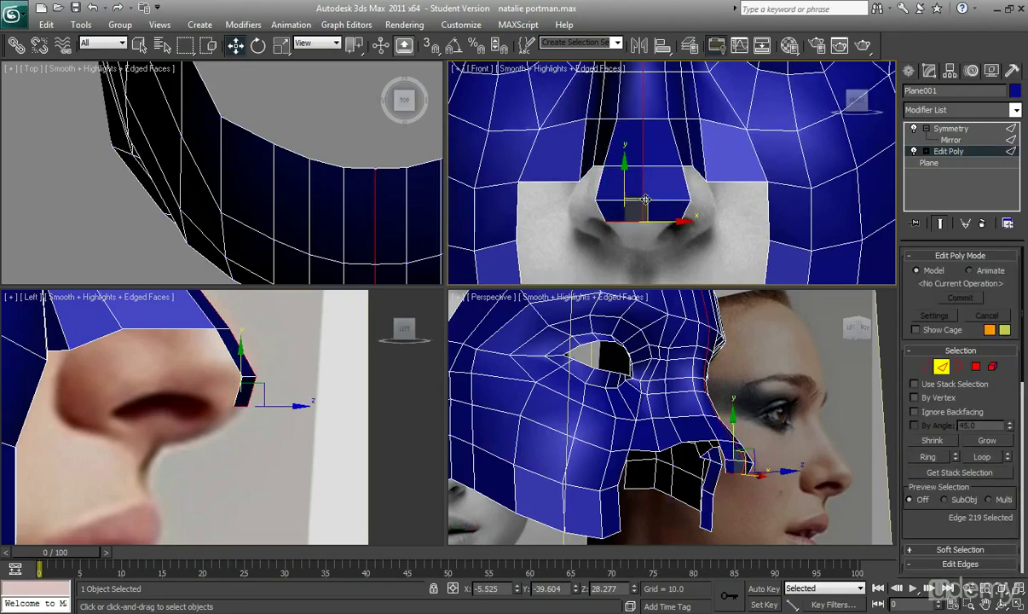
{"action": "left_click_drag", "start_coordinate": [623, 184], "coordinate": [636, 214], "text": "shift"}
{"action": "middle_click_drag", "start_coordinate": [176, 411], "coordinate": [190, 400]}
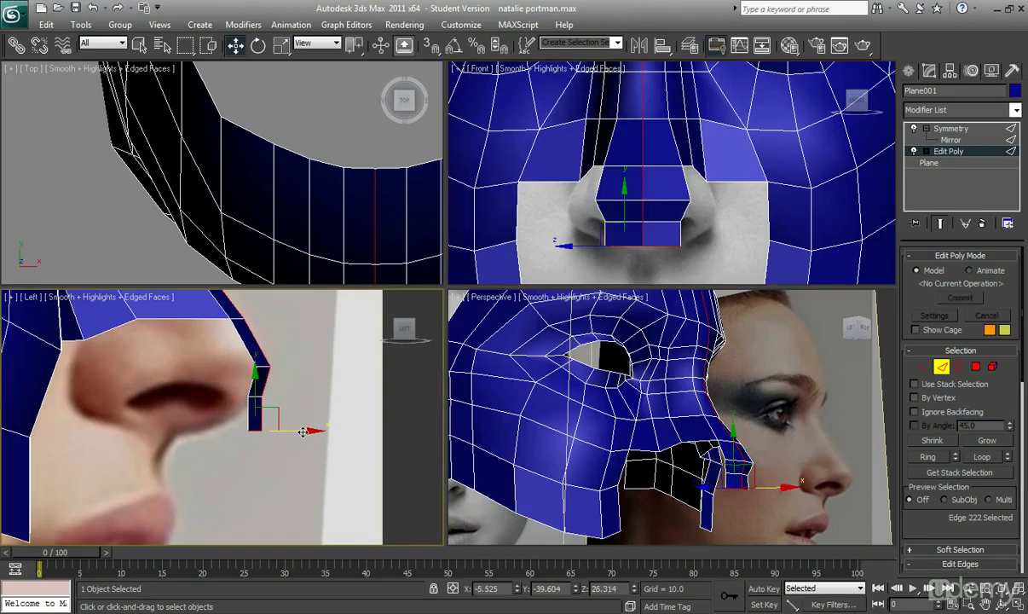
{"action": "left_click_drag", "start_coordinate": [301, 431], "coordinate": [226, 419]}
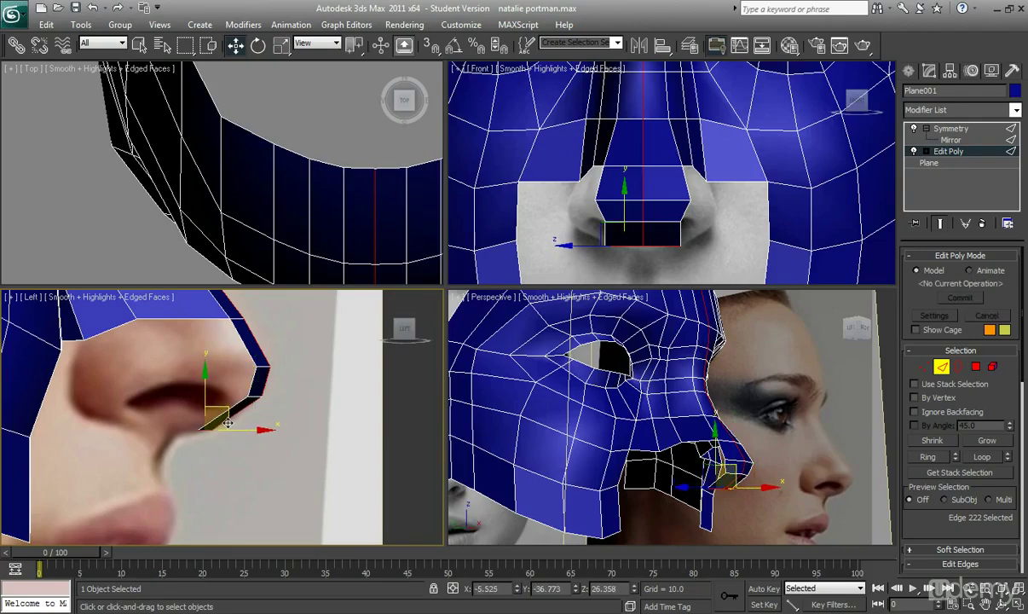
Move the lowest edge's outer vertex about 1.5 units inward, and extend that edge about 1.7 units back under the nose
{"action": "left_click", "coordinate": [925, 367]}
{"action": "left_click_drag", "start_coordinate": [626, 264], "coordinate": [679, 244]}
{"action": "left_click", "coordinate": [942, 368]}
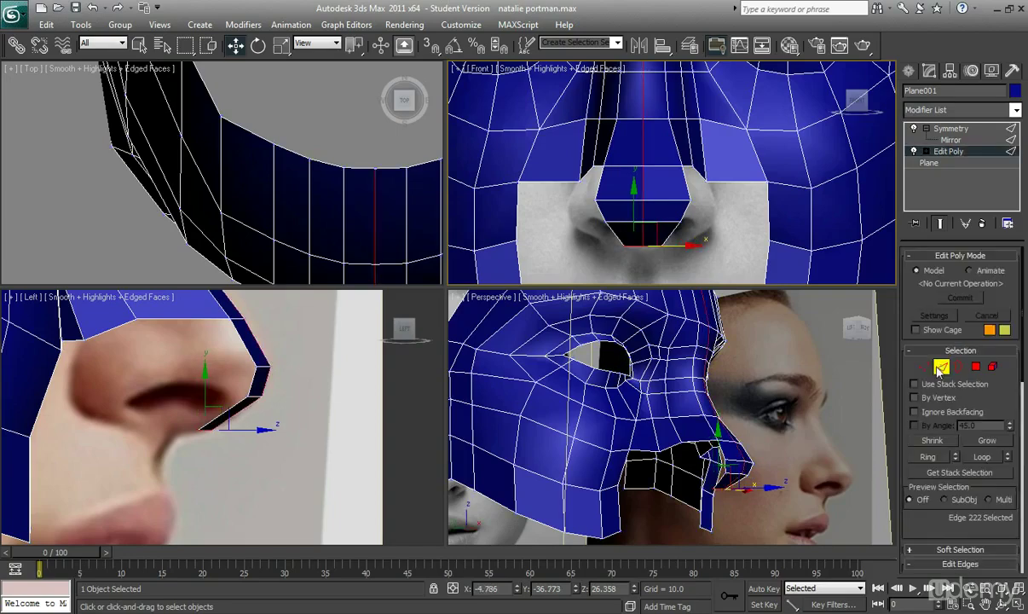
{"action": "scroll", "coordinate": [221, 409], "scroll_direction": "up", "scroll_amount": 2}
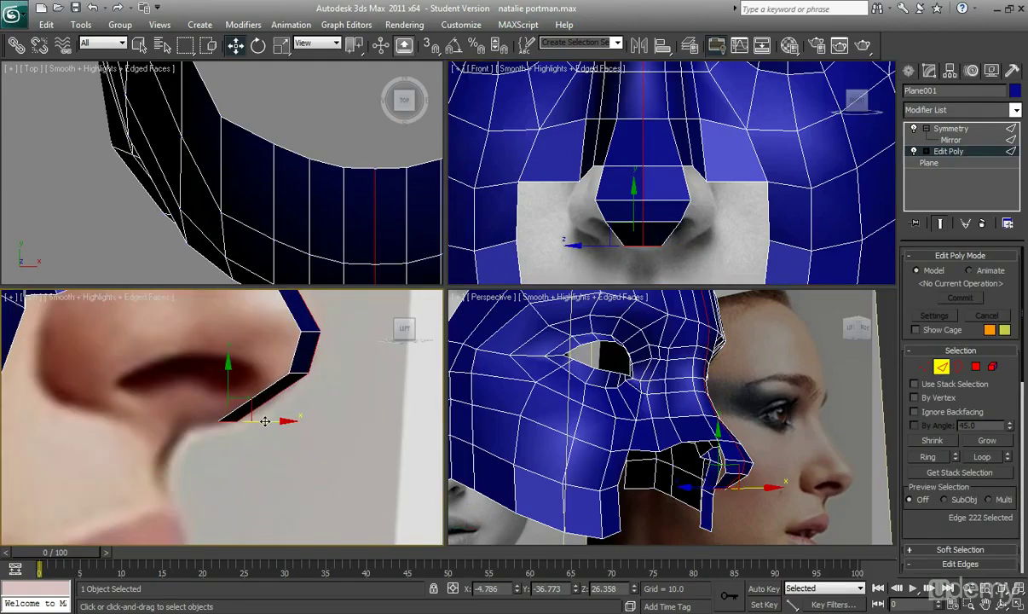
{"action": "left_click_drag", "start_coordinate": [256, 419], "coordinate": [207, 417], "text": "shift"}
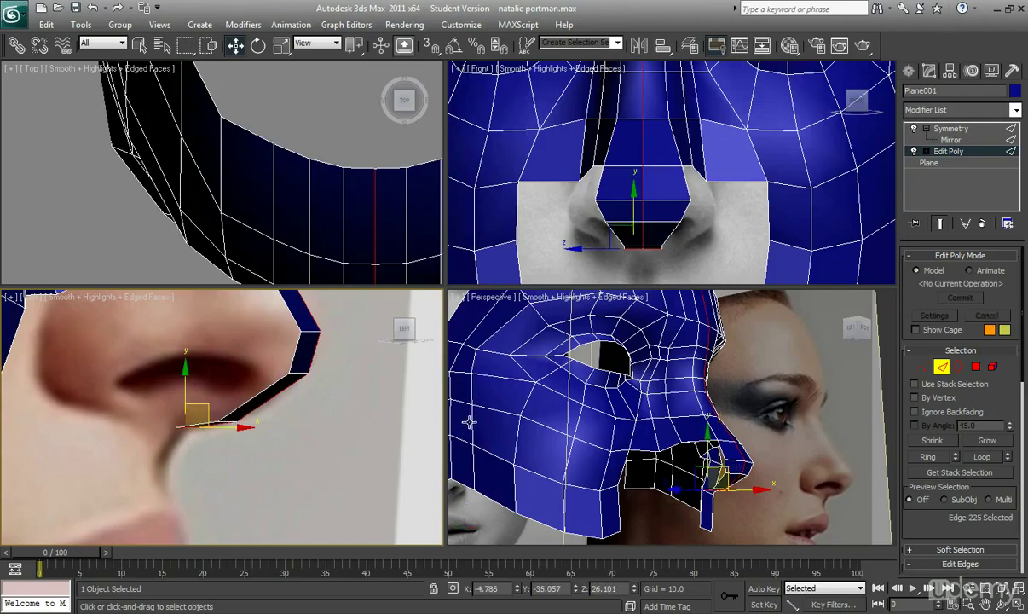
Move the outer vertex of the nose underside's rear edge about 0.3 units inward in the front view
{"action": "scroll", "coordinate": [654, 267], "scroll_direction": "up", "scroll_amount": 2}
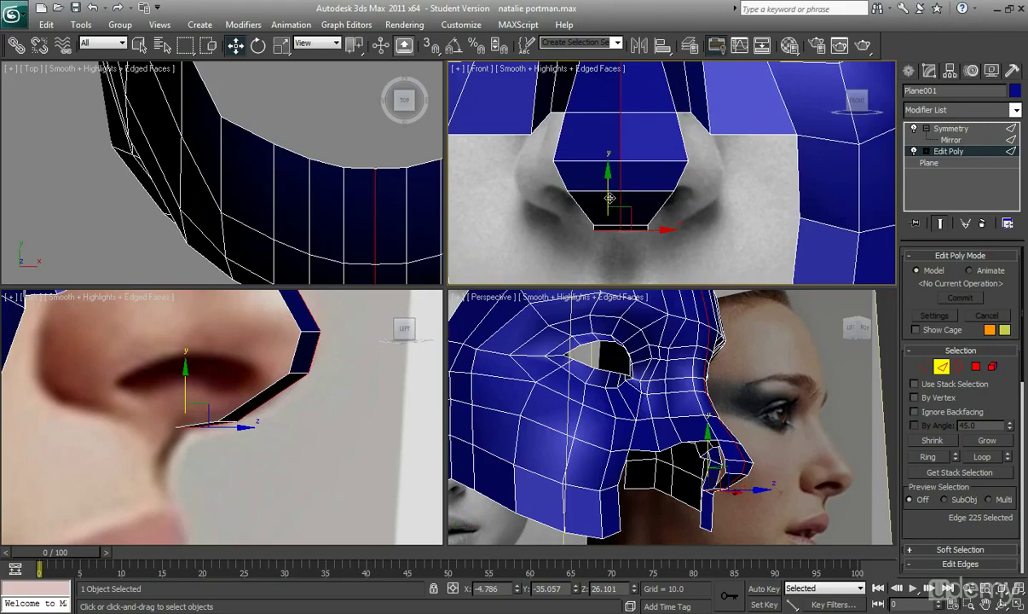
{"action": "left_click", "coordinate": [924, 367]}
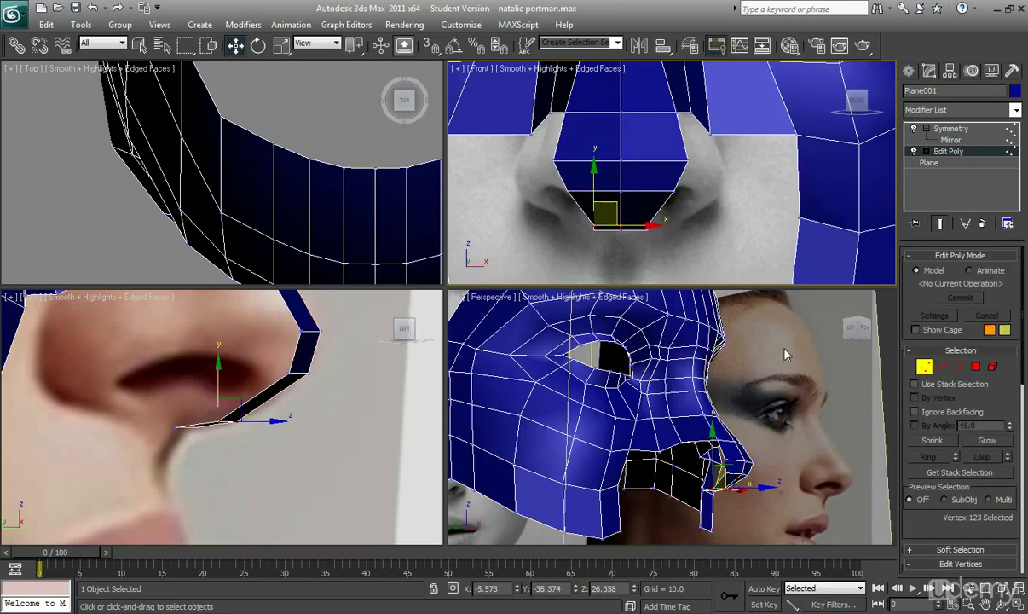
{"action": "scroll", "coordinate": [589, 251], "scroll_direction": "up", "scroll_amount": 2}
{"action": "left_click_drag", "start_coordinate": [556, 250], "coordinate": [622, 255]}
Extend the nose underside's rear edge about 1.7 units down and 1.2 units back to start the philtrum
{"action": "scroll", "coordinate": [669, 162], "scroll_direction": "down", "scroll_amount": 3}
{"action": "left_click", "coordinate": [955, 367]}
{"action": "middle_click_drag", "start_coordinate": [623, 162], "coordinate": [624, 179]}
{"action": "mouse_move", "coordinate": [624, 179]}
{"action": "left_mouse_down", "text": "shift"}
{"action": "mouse_move", "coordinate": [626, 216]}
{"action": "mouse_move", "coordinate": [628, 200]}
{"action": "left_mouse_up", "text": "shift"}
{"action": "middle_click_drag", "start_coordinate": [271, 445], "coordinate": [275, 432]}
{"action": "left_click_drag", "start_coordinate": [240, 456], "coordinate": [213, 454]}
Extend the philtrum strip down to the upper lip and move the two vertices at the nose base about 0.2 units back
{"action": "middle_click_drag", "start_coordinate": [207, 427], "coordinate": [200, 404]}
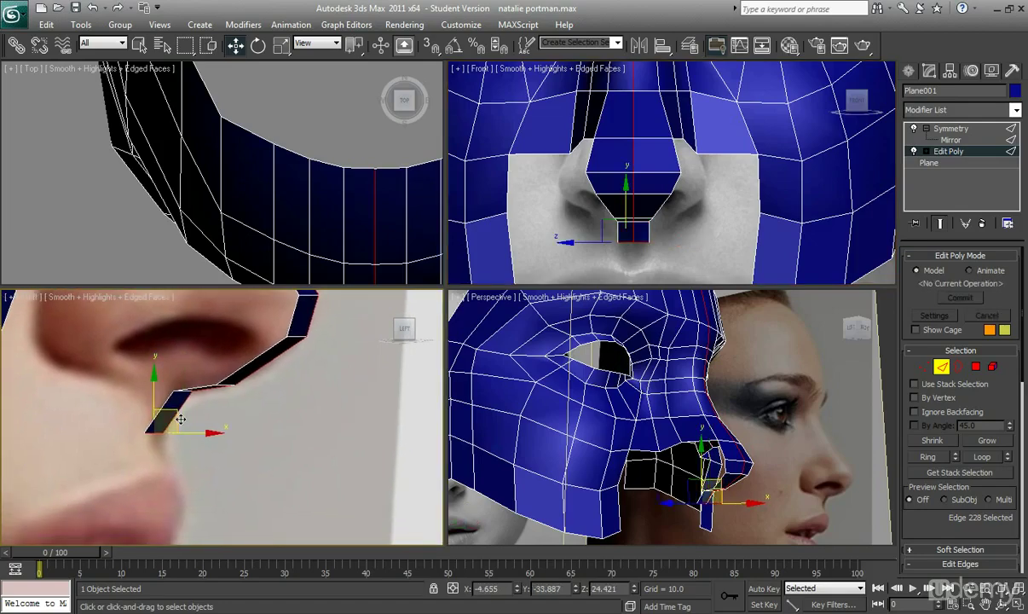
{"action": "left_click_drag", "start_coordinate": [175, 417], "coordinate": [188, 457], "text": "shift"}
{"action": "left_click", "coordinate": [924, 366]}
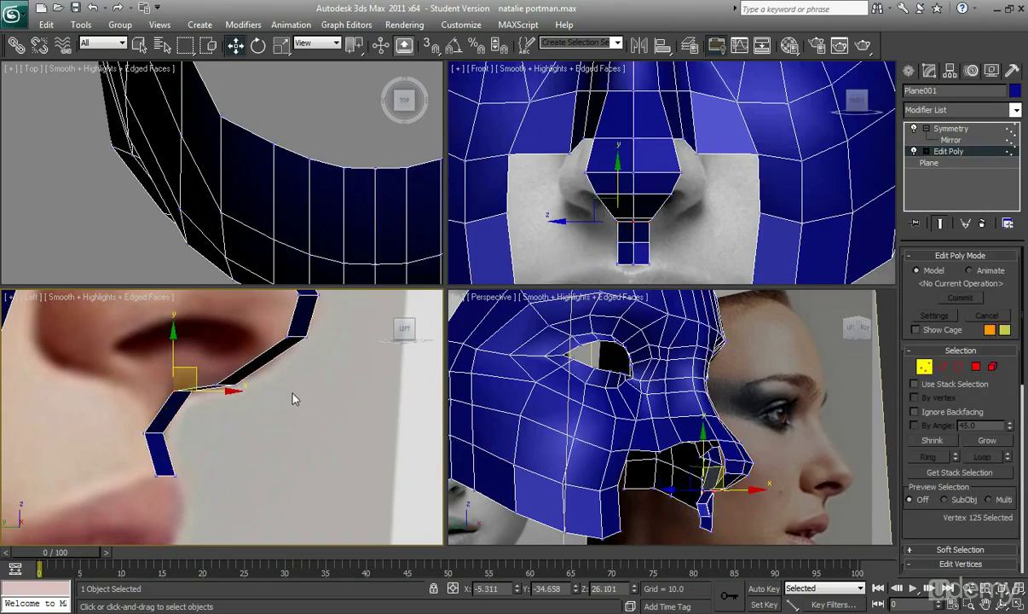
{"action": "left_click_drag", "start_coordinate": [158, 380], "coordinate": [209, 390]}
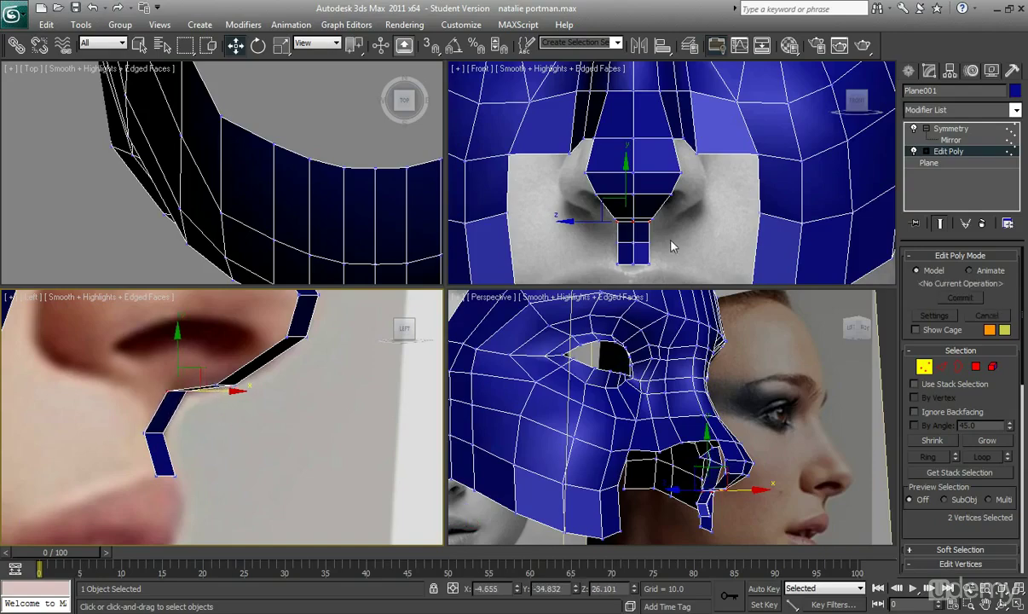
Shape the philtrum strip into a shallow groove by moving its centre vertices back and its outer vertices forward
{"action": "right_click", "coordinate": [635, 267]}
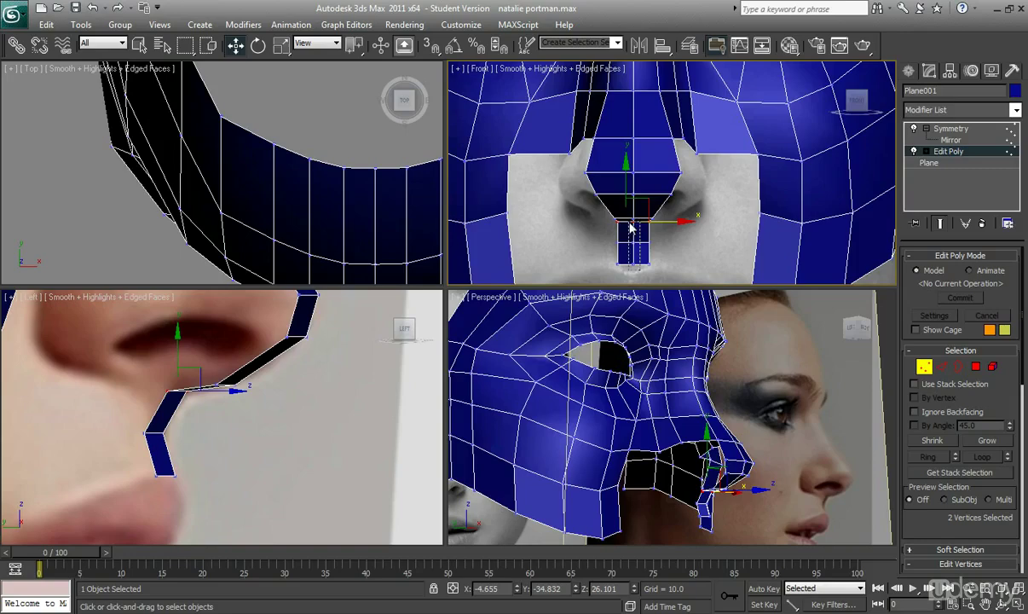
{"action": "left_click_drag", "start_coordinate": [629, 225], "coordinate": [629, 224]}
{"action": "middle_click_drag", "start_coordinate": [661, 426], "coordinate": [682, 416], "text": "alt"}
{"action": "scroll", "coordinate": [639, 432], "scroll_direction": "up", "scroll_amount": 3}
{"action": "left_click_drag", "start_coordinate": [585, 447], "coordinate": [534, 450]}
{"action": "left_click_drag", "start_coordinate": [183, 493], "coordinate": [116, 428]}
{"action": "left_click_drag", "start_coordinate": [197, 458], "coordinate": [222, 456]}
Move the centre vertex where the nose base meets the philtrum slightly back in the side view
{"action": "left_click", "coordinate": [204, 420]}
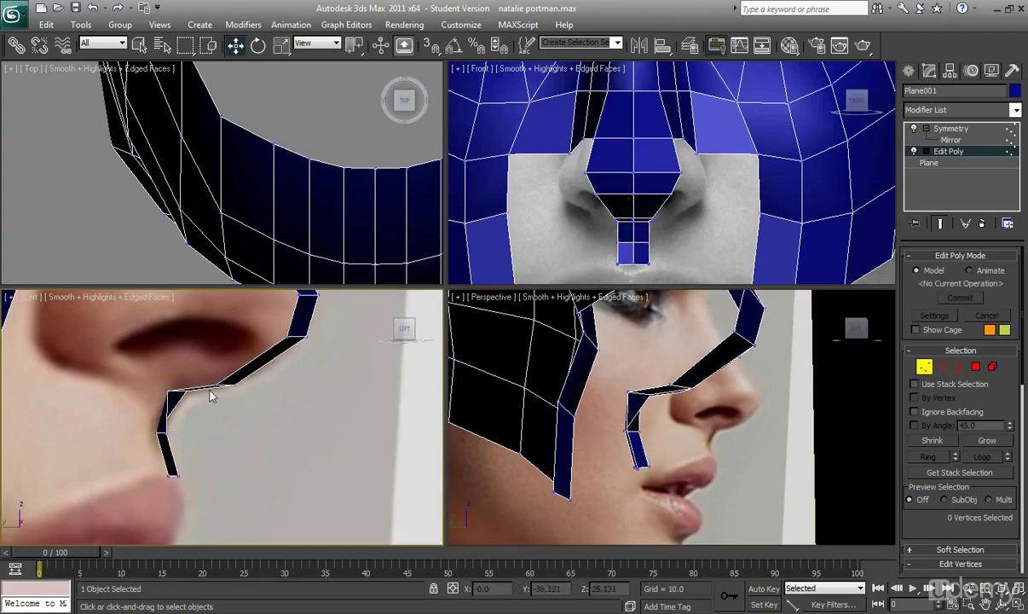
{"action": "left_click", "coordinate": [633, 222]}
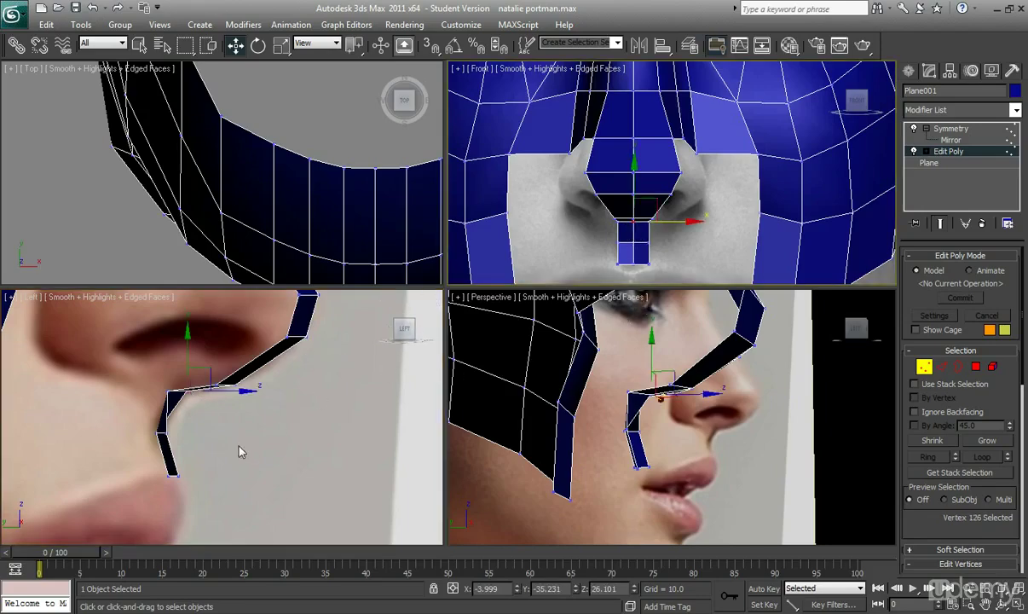
{"action": "scroll", "coordinate": [236, 427], "scroll_direction": "up", "scroll_amount": 1}
{"action": "left_click_drag", "start_coordinate": [235, 397], "coordinate": [218, 396]}
Select the polygons of the lower nose, philtrum and lower cheeks and assign them only smoothing group 1
{"action": "middle_click_drag", "start_coordinate": [664, 410], "coordinate": [714, 430], "text": "alt"}
{"action": "left_click", "coordinate": [978, 370]}
{"action": "scroll", "coordinate": [714, 430], "scroll_direction": "down", "scroll_amount": 4}
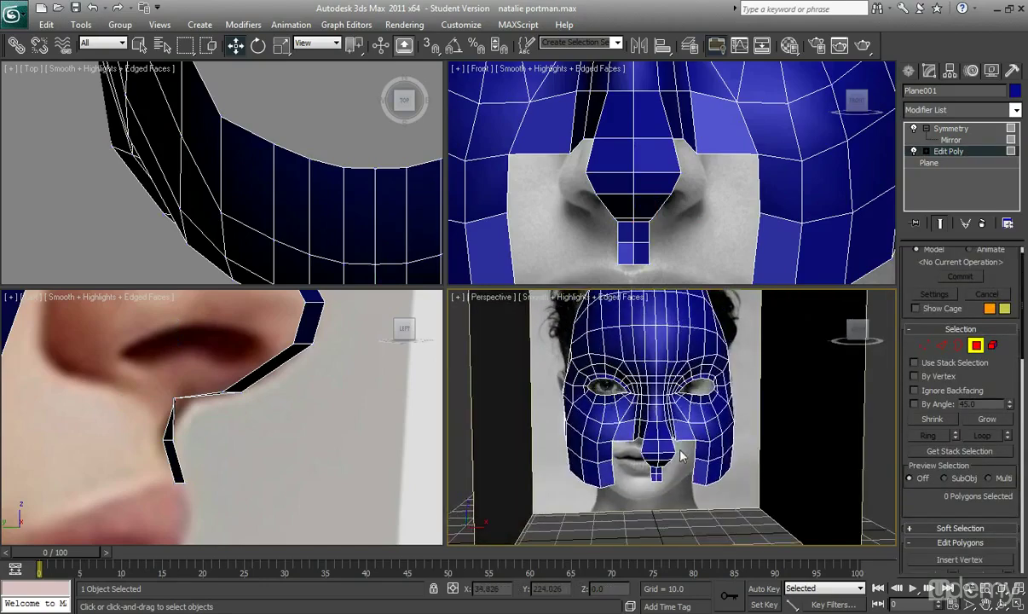
{"action": "left_click_drag", "start_coordinate": [585, 400], "coordinate": [629, 424]}
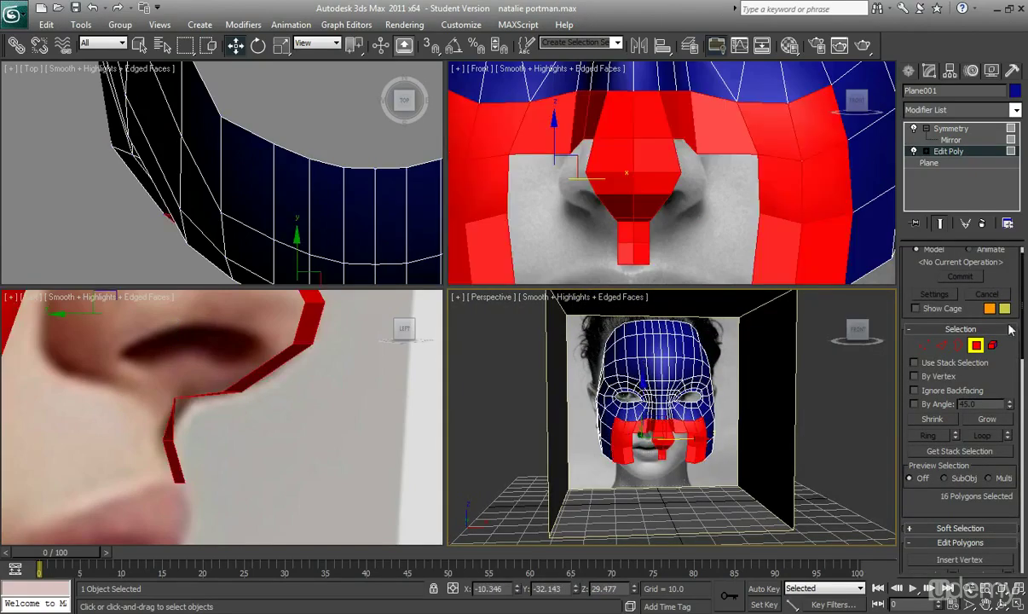
{"action": "left_click_drag", "start_coordinate": [1021, 314], "coordinate": [1019, 536]}
{"action": "left_click", "coordinate": [950, 543]}
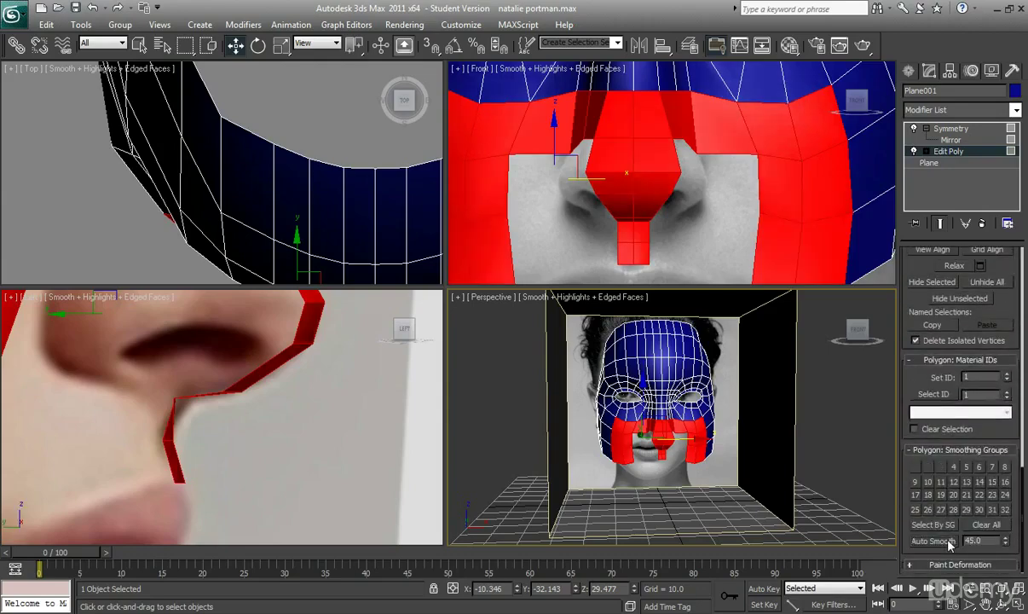
{"action": "left_click", "coordinate": [939, 467]}
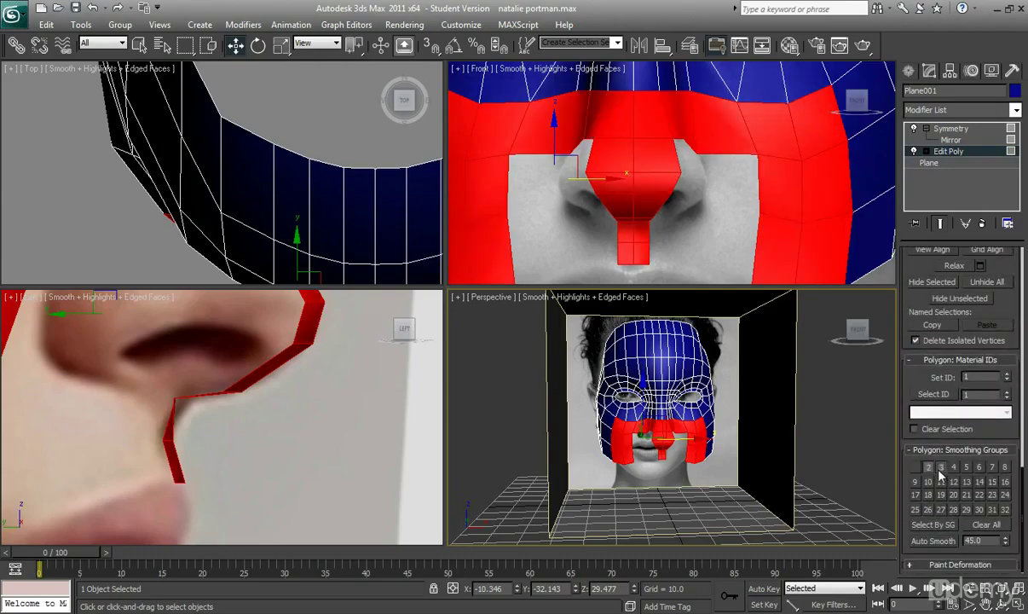
{"action": "left_click", "coordinate": [933, 470]}
{"action": "left_click", "coordinate": [916, 469]}
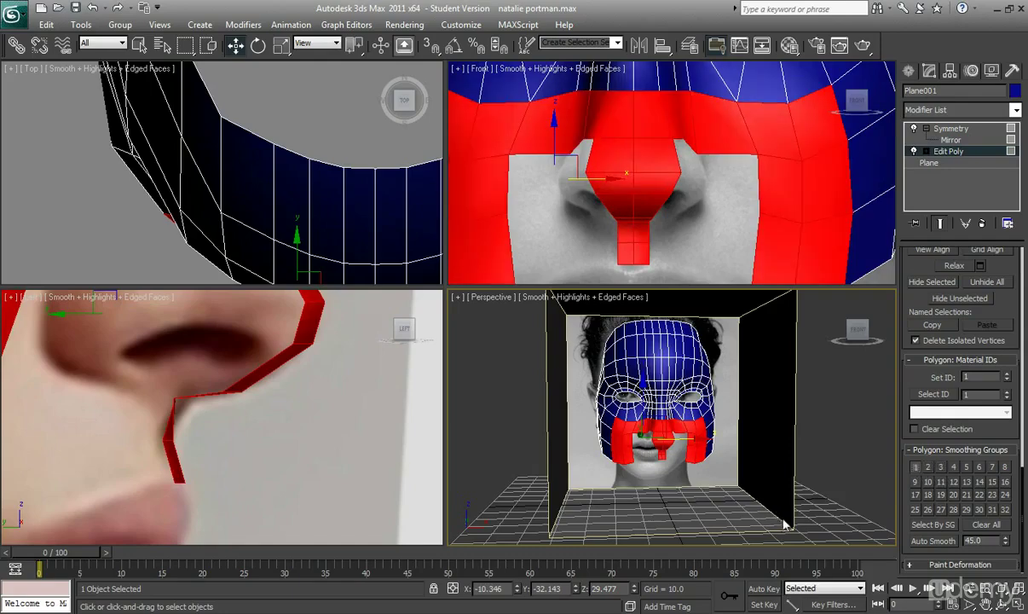
Clear the polygon selection and hide the mesh edges in the perspective view
{"action": "left_click", "coordinate": [701, 522]}
{"action": "middle_click_drag", "start_coordinate": [701, 522], "coordinate": [682, 492], "text": "alt"}
{"action": "scroll", "coordinate": [683, 494], "scroll_direction": "up", "scroll_amount": 3}
{"action": "key", "text": "F4"}
{"action": "middle_click_drag", "start_coordinate": [757, 465], "coordinate": [562, 369], "text": "alt"}
{"action": "key", "text": "F4"}
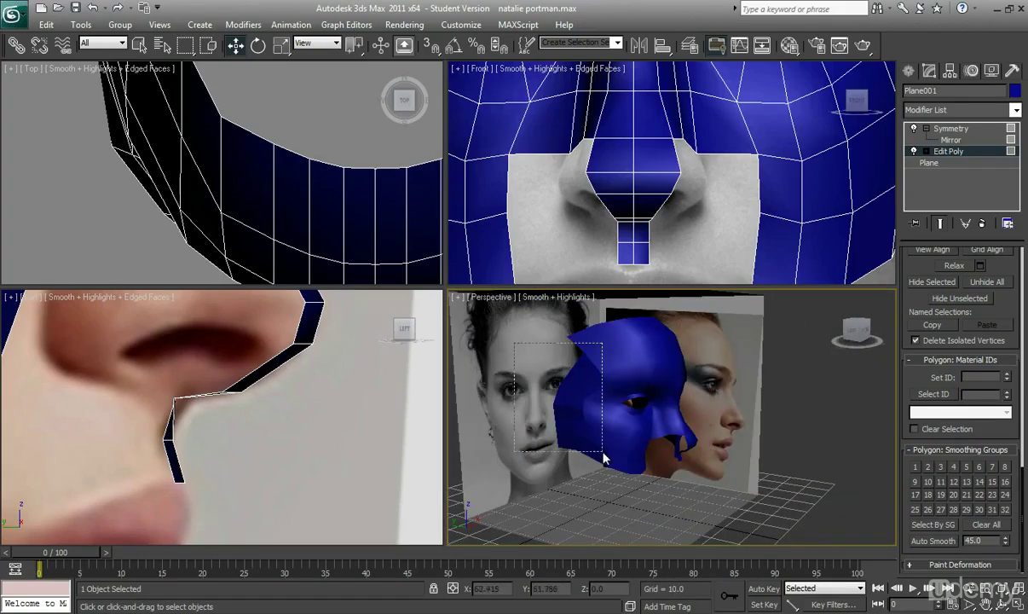
Assign smoothing group 1 to the polygons along the side of the face
{"action": "left_click", "coordinate": [613, 416]}
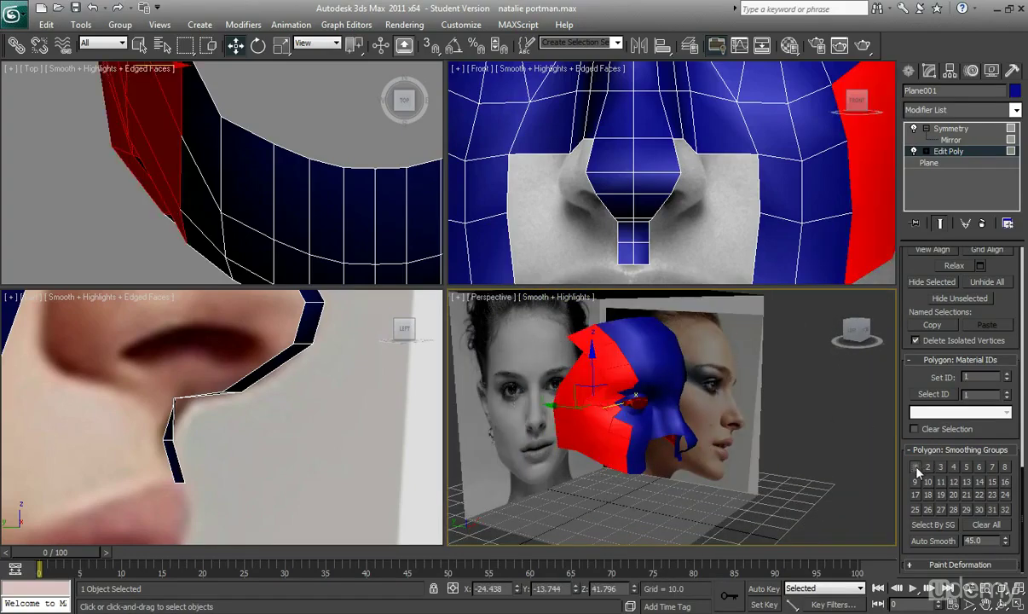
{"action": "left_click", "coordinate": [716, 459]}
{"action": "middle_click_drag", "start_coordinate": [716, 459], "coordinate": [765, 469], "text": "alt"}
{"action": "scroll", "coordinate": [752, 468], "scroll_direction": "up", "scroll_amount": 4}
{"action": "scroll", "coordinate": [689, 450], "scroll_direction": "down", "scroll_amount": 5}
{"action": "scroll", "coordinate": [772, 456], "scroll_direction": "up", "scroll_amount": 4}
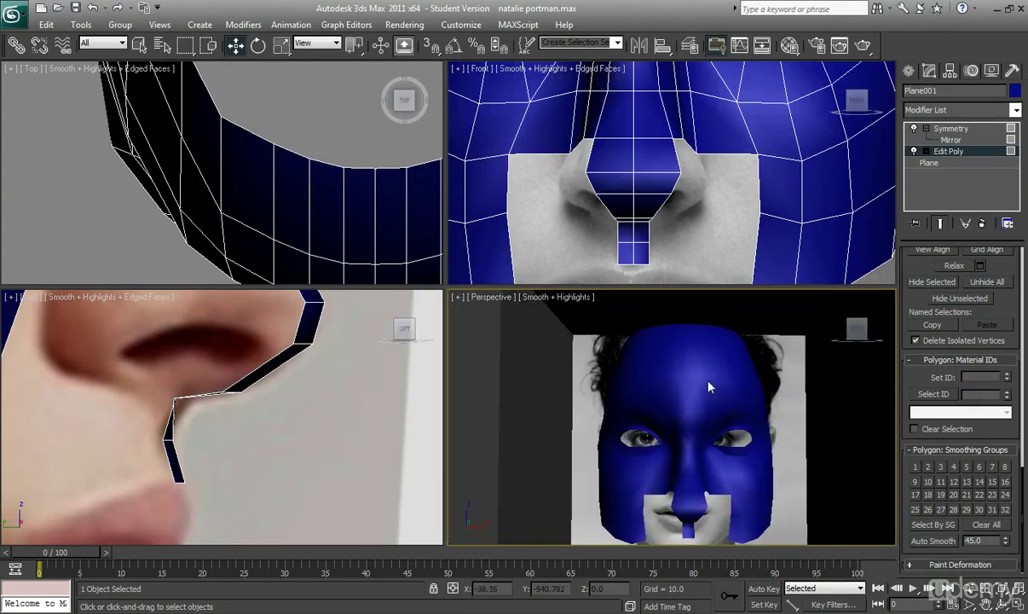
{"action": "middle_click_drag", "start_coordinate": [733, 381], "coordinate": [722, 411], "text": "alt"}
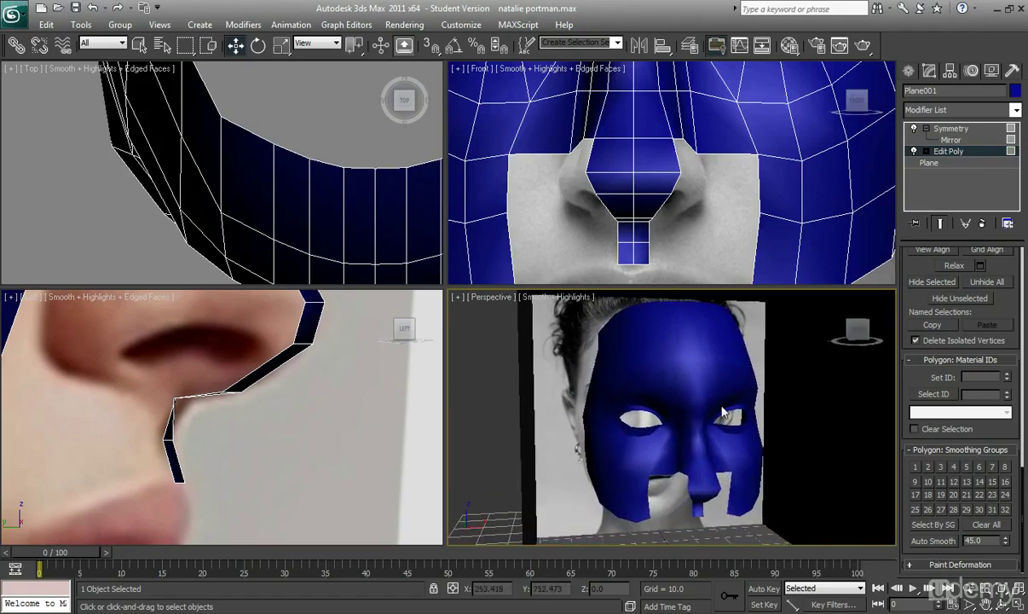